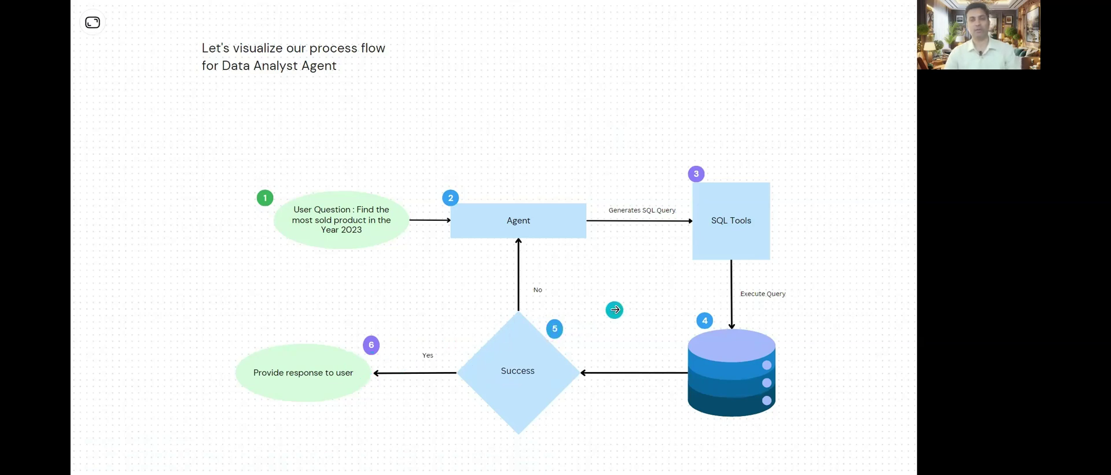
Advance the Canva slides to the 'Build an agent for Ecommerce Application' DEMO slide and exit the slideshow
left_click(614, 310)
key("Escape")
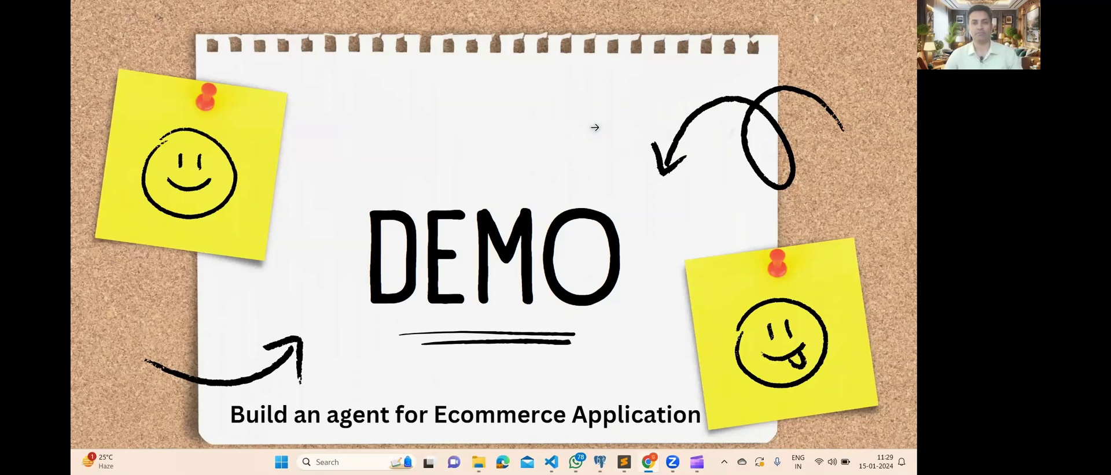
Switch to pgAdmin 4 and run the customers select query
key("alt+Tab")
key("alt+Tab")
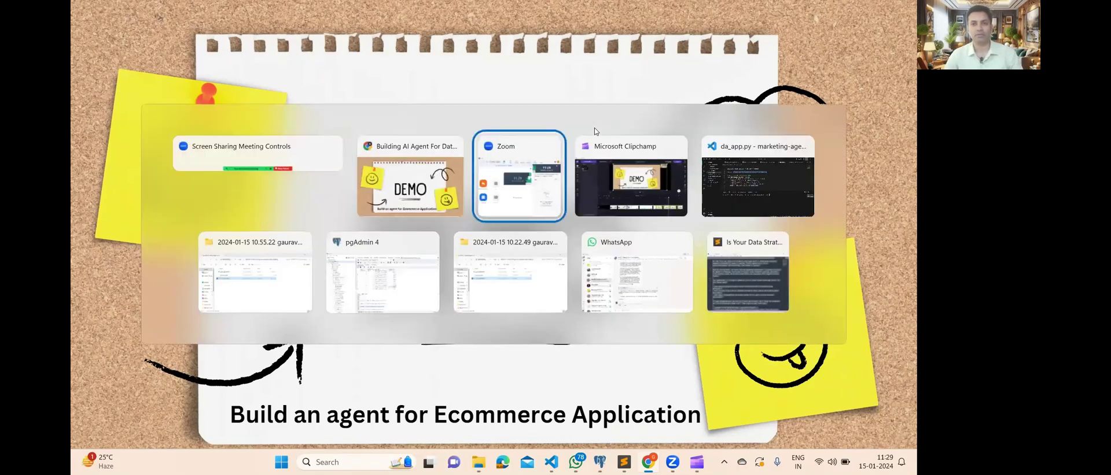
key("alt+Tab")
key("alt+Tab")
key("alt+Tab")
key("alt+Tab")
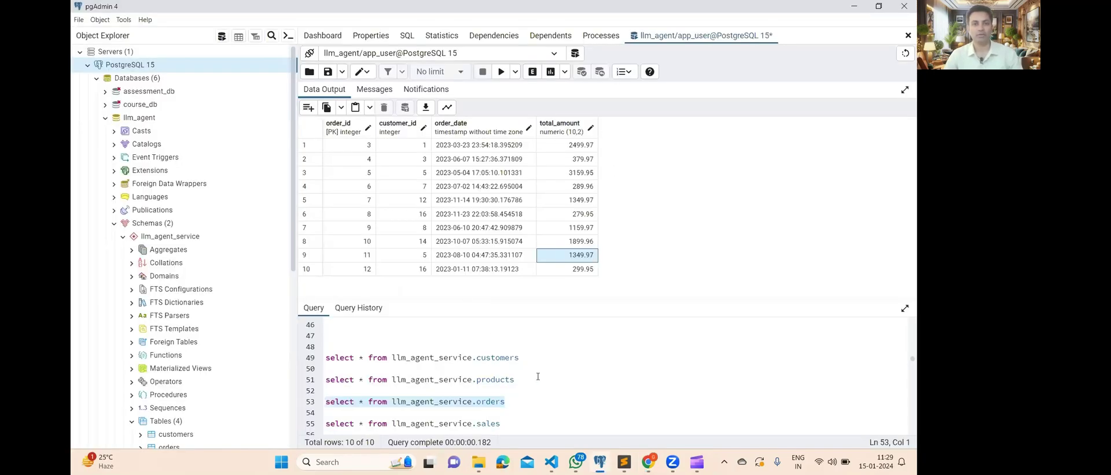
scroll(539, 376, "down", 2)
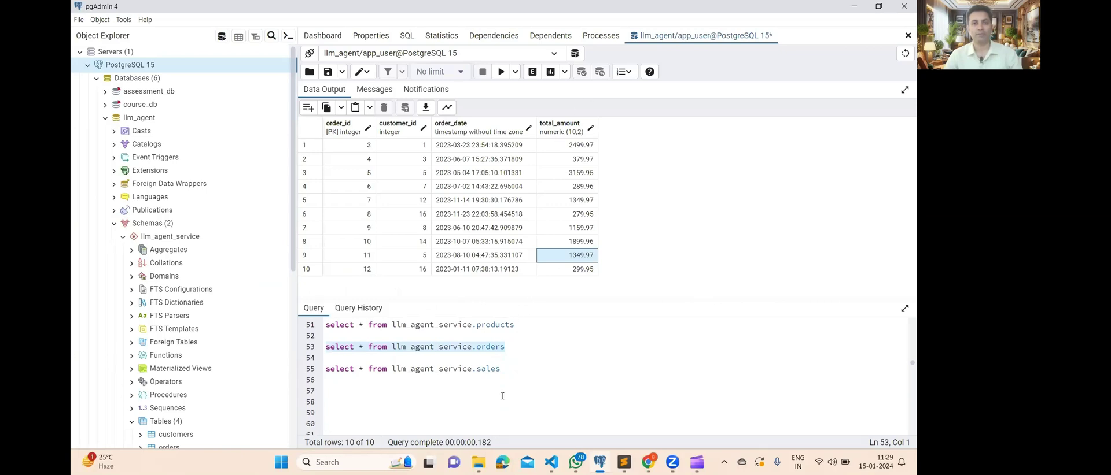
scroll(520, 366, "up", 2)
scroll(523, 363, "down", 2)
scroll(527, 362, "up", 2)
left_click_drag(521, 360, 326, 358)
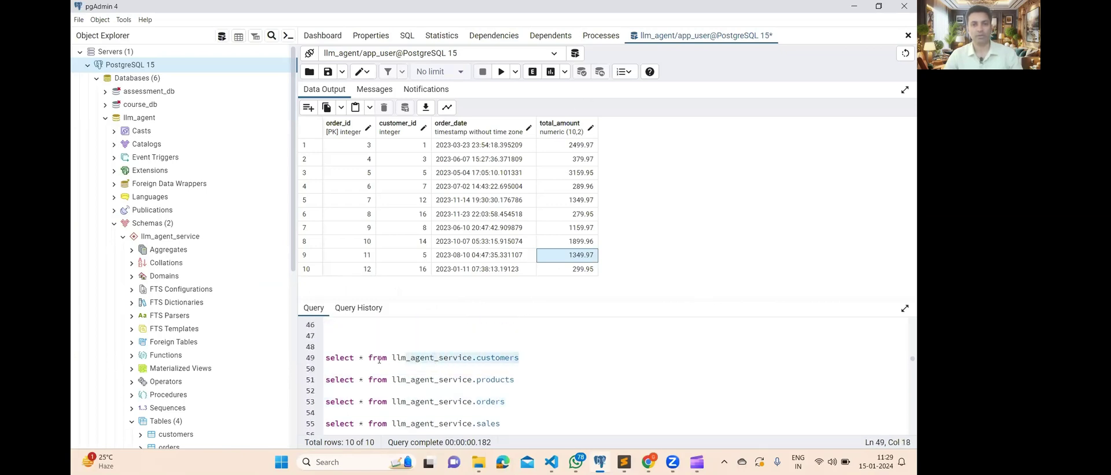
left_click(500, 72)
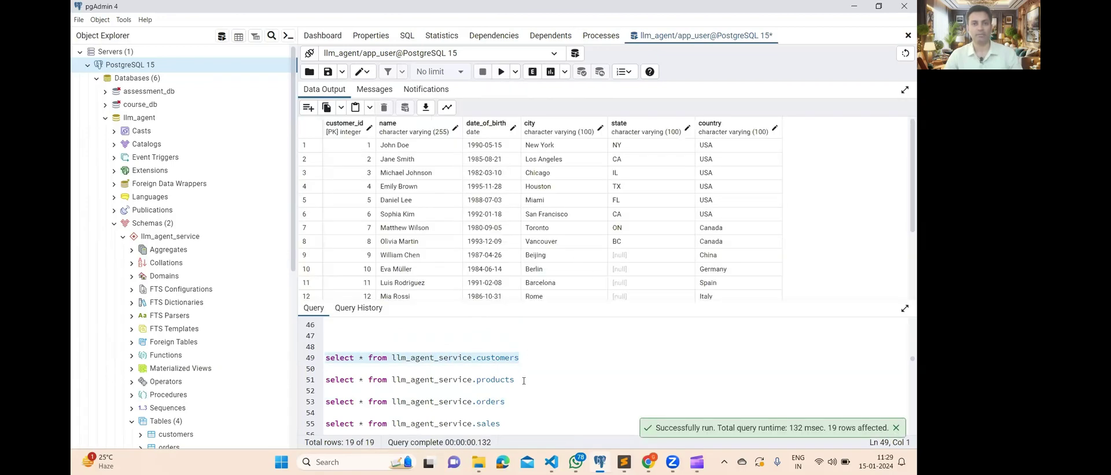
Run the products, orders and sales queries in turn, leaving the 20 sales rows shown
left_click_drag(518, 380, 326, 380)
left_click(501, 72)
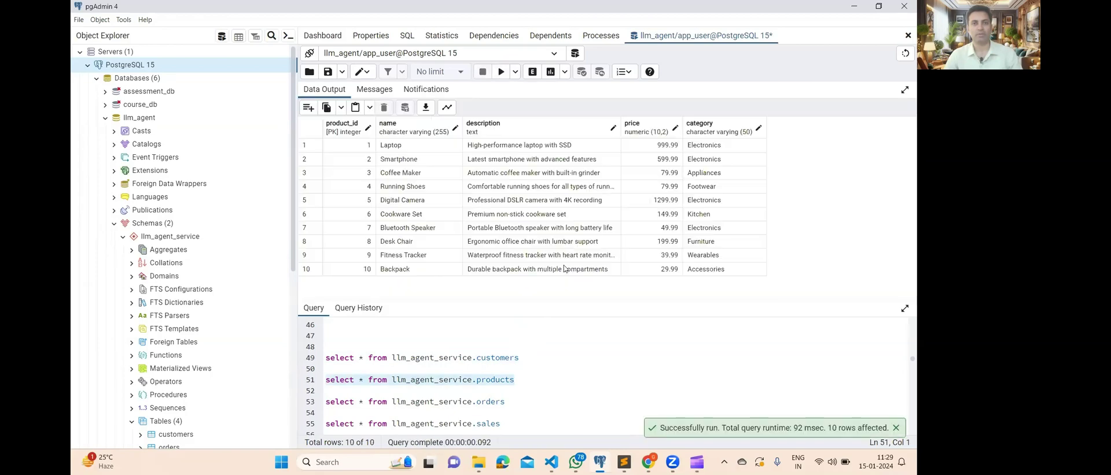
left_click_drag(514, 402, 301, 405)
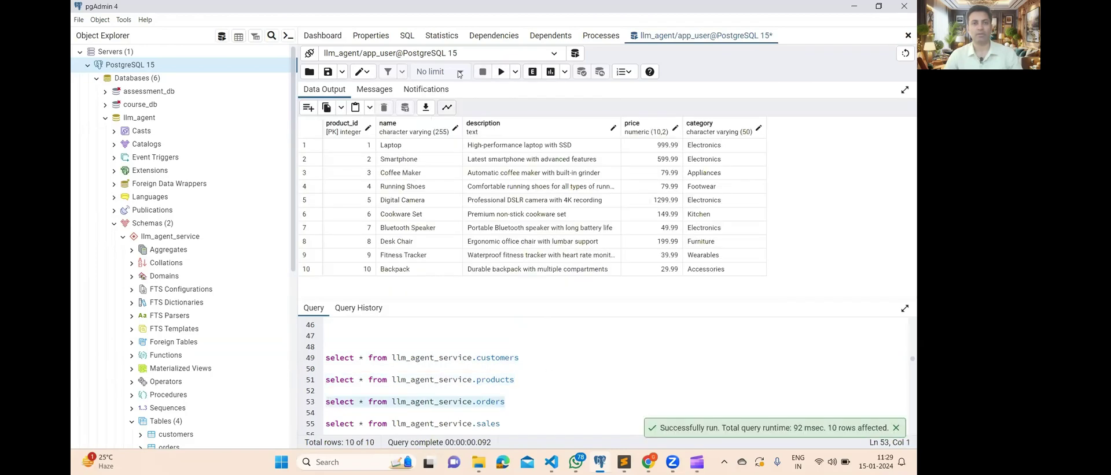
key("F5")
scroll(545, 374, "down", 3)
left_click(313, 362)
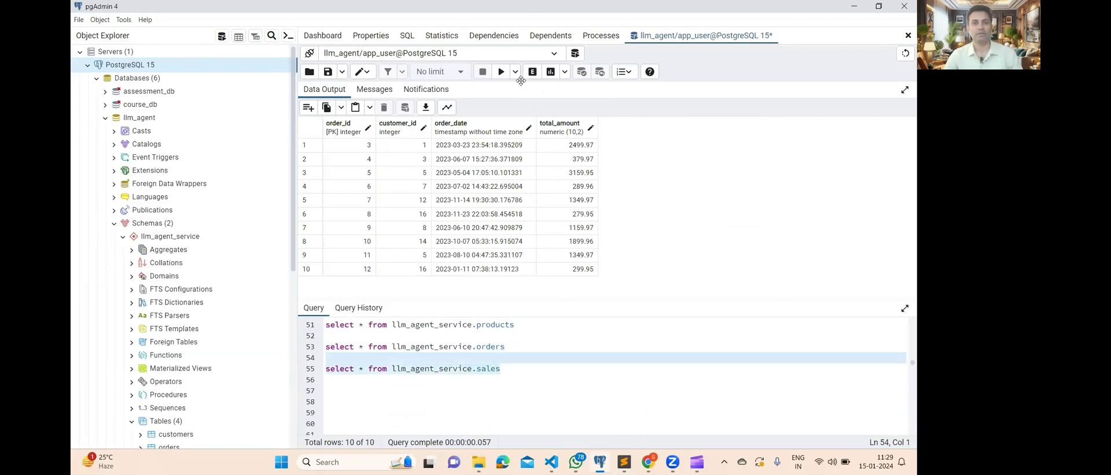
left_click(501, 72)
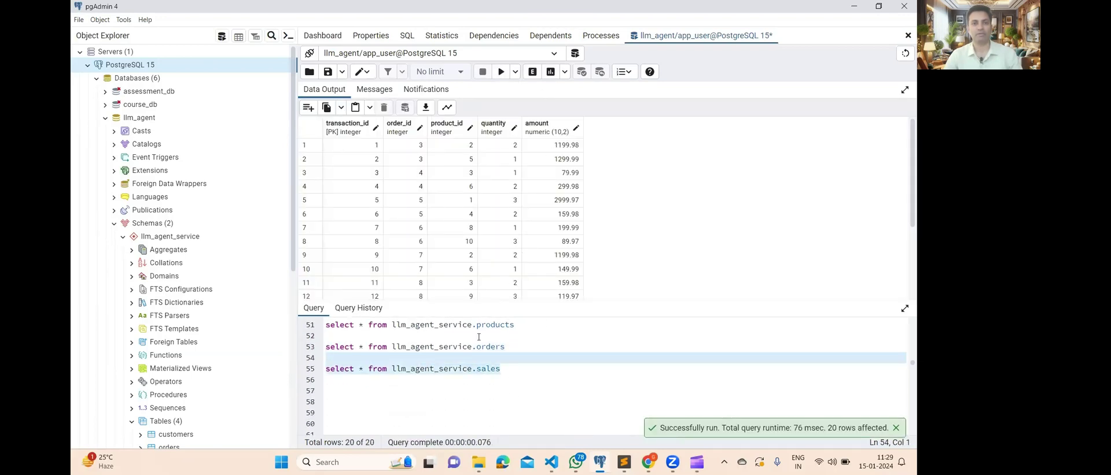
left_click(413, 149)
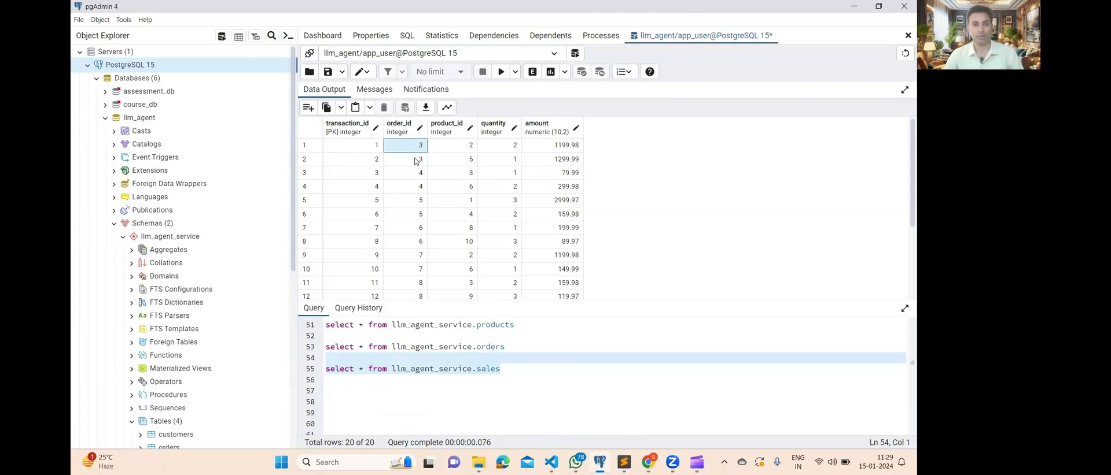
left_click(447, 147)
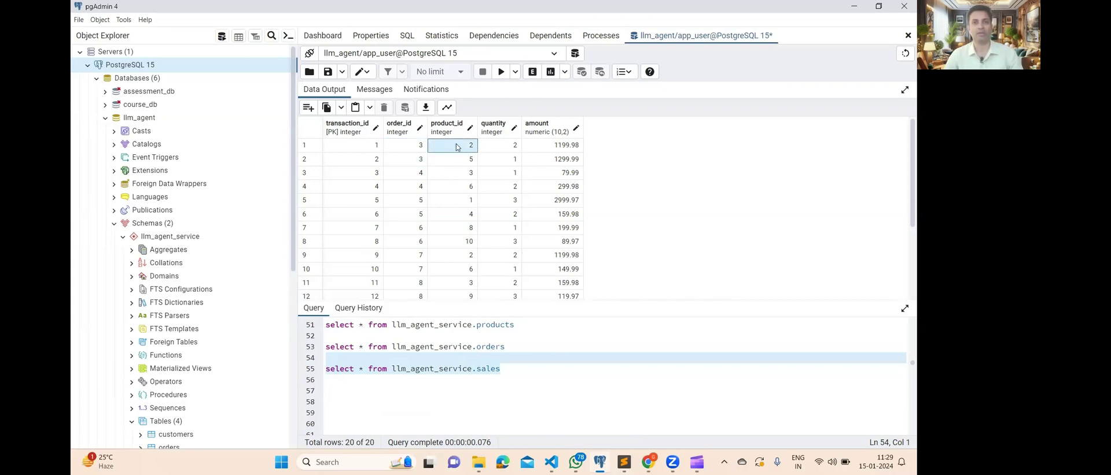
left_click(411, 150)
left_click(410, 166)
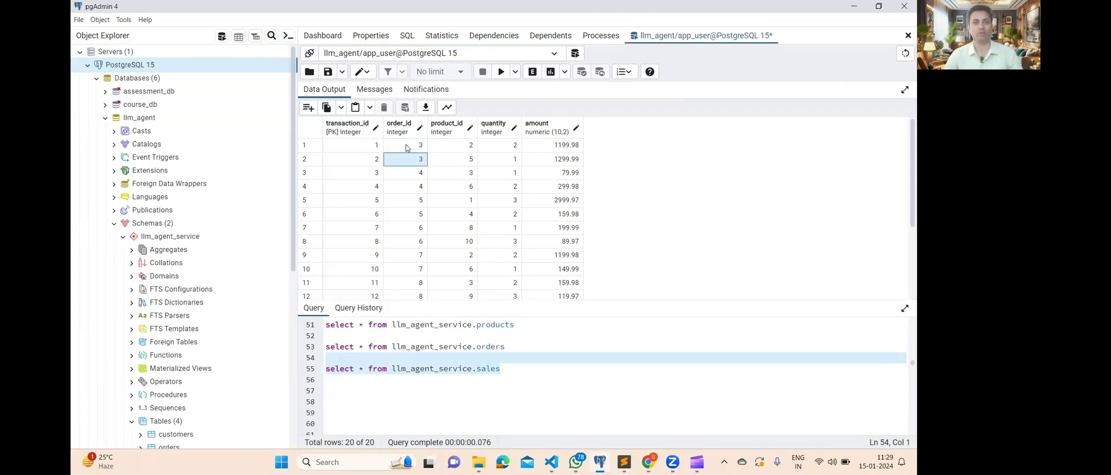
left_click(407, 148)
left_click(455, 149)
left_click(458, 149)
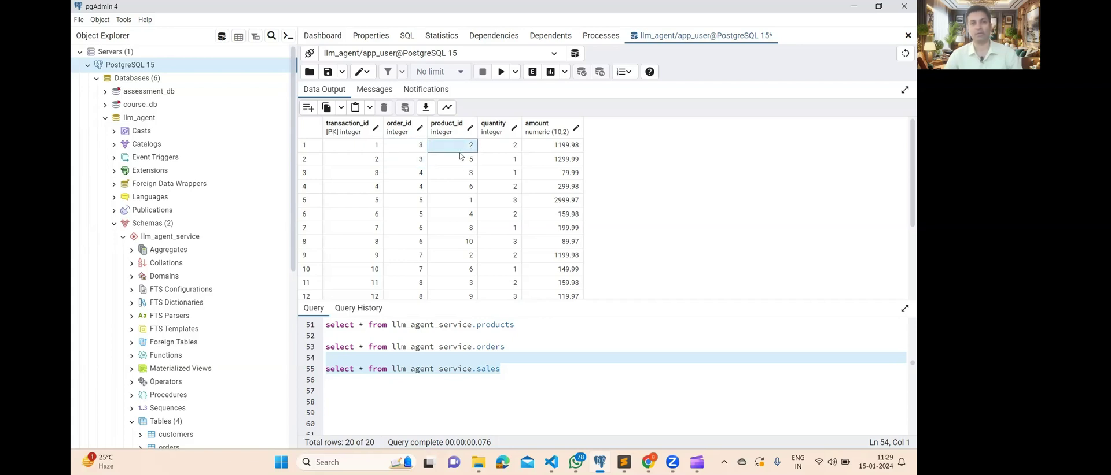
left_click(461, 164)
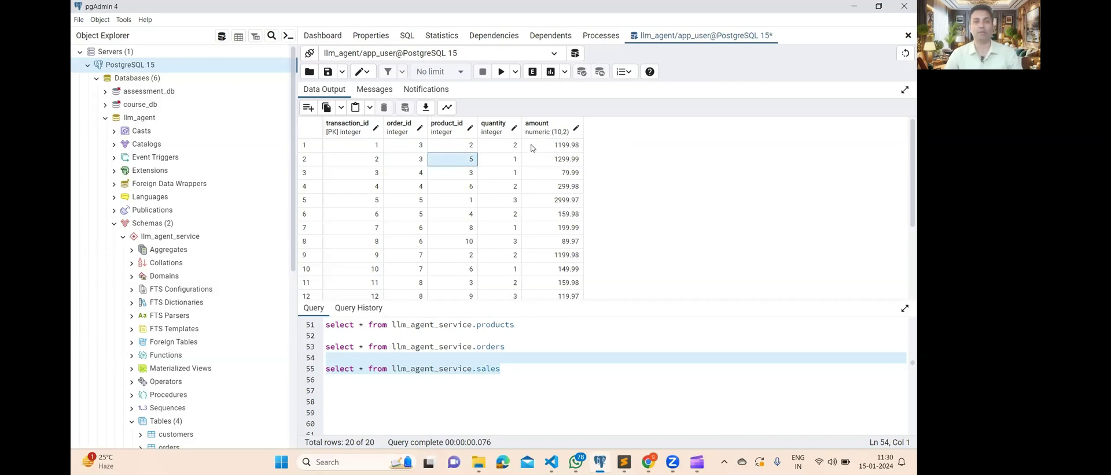
left_click(511, 147)
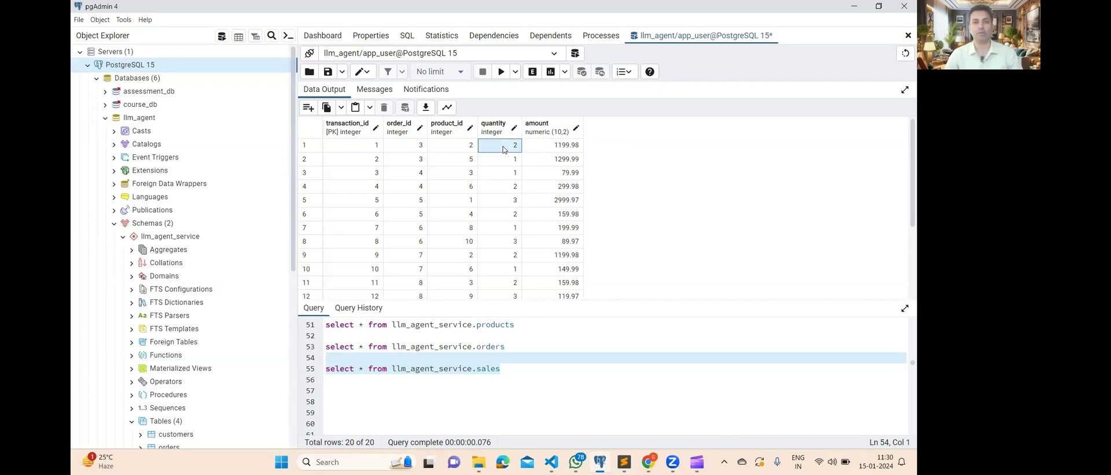
left_click(551, 148)
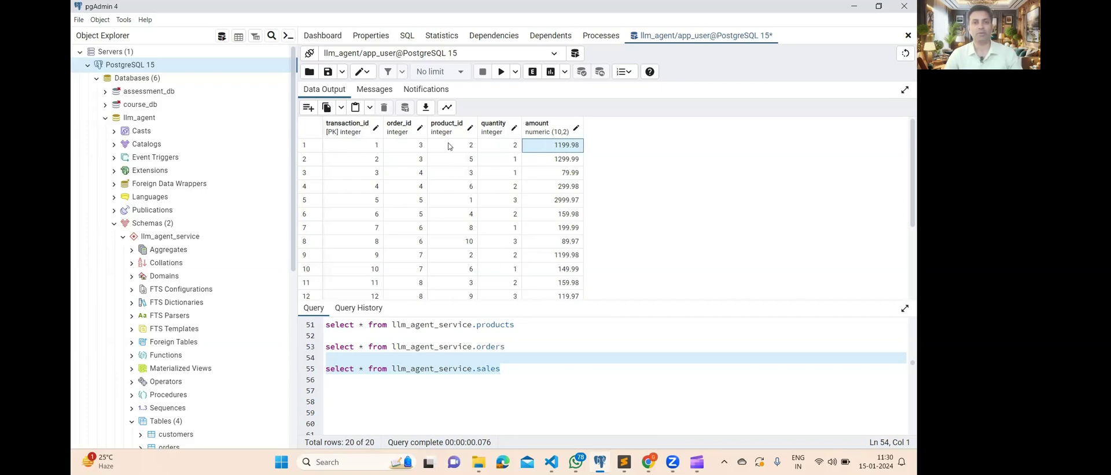
Rerun the products query and point out the Smartphone priced at 599.99
left_click_drag(527, 325, 325, 325)
left_click(499, 72)
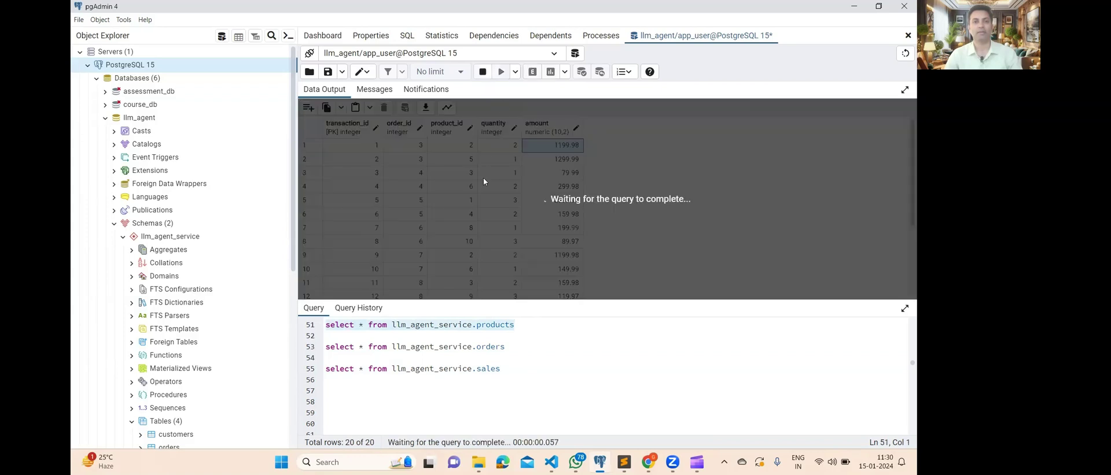
left_click(416, 161)
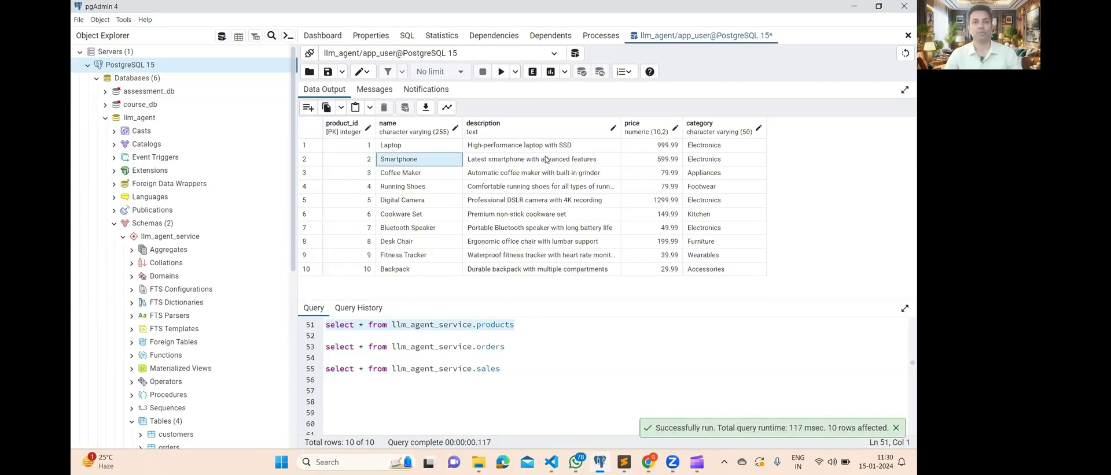
left_click(669, 159)
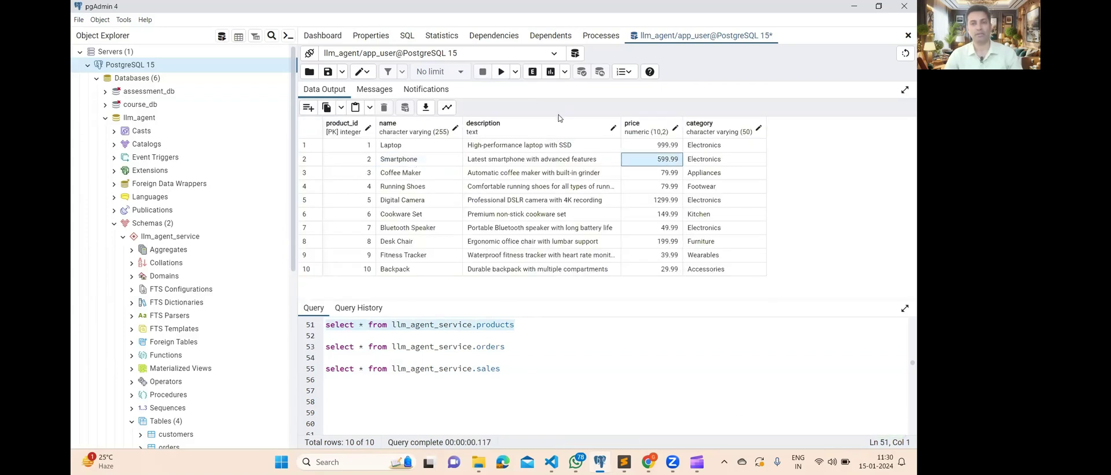
Rerun the sales query, then switch back to the VS Code project
left_click_drag(506, 369, 497, 358)
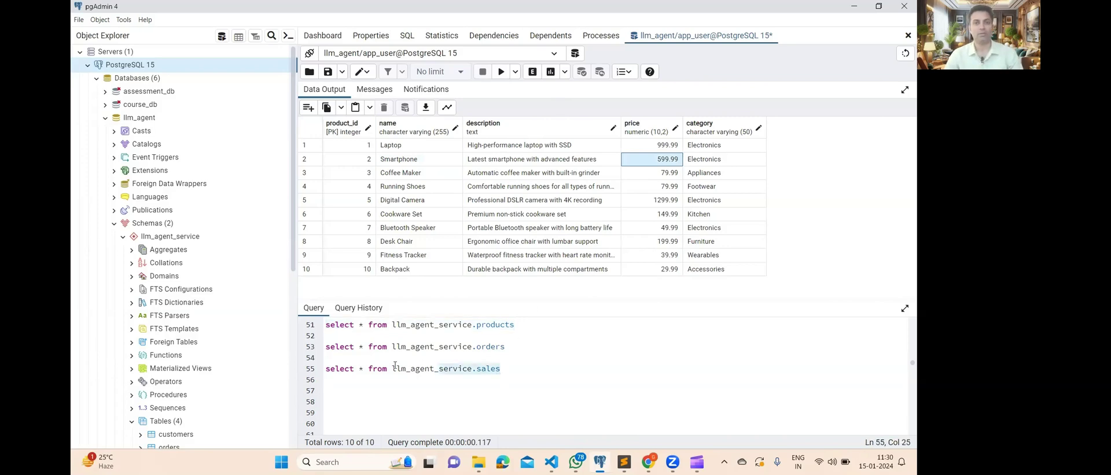
left_click(501, 72)
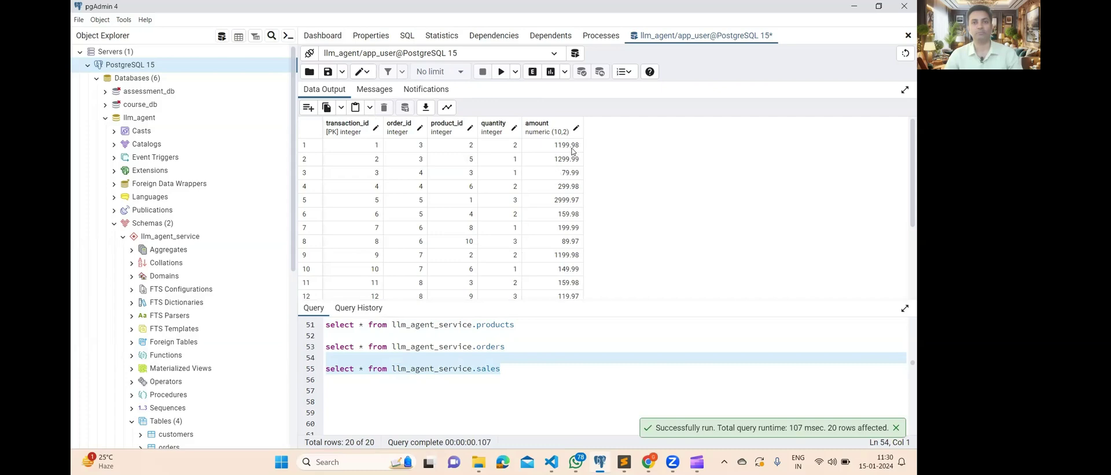
key("alt+Tab")
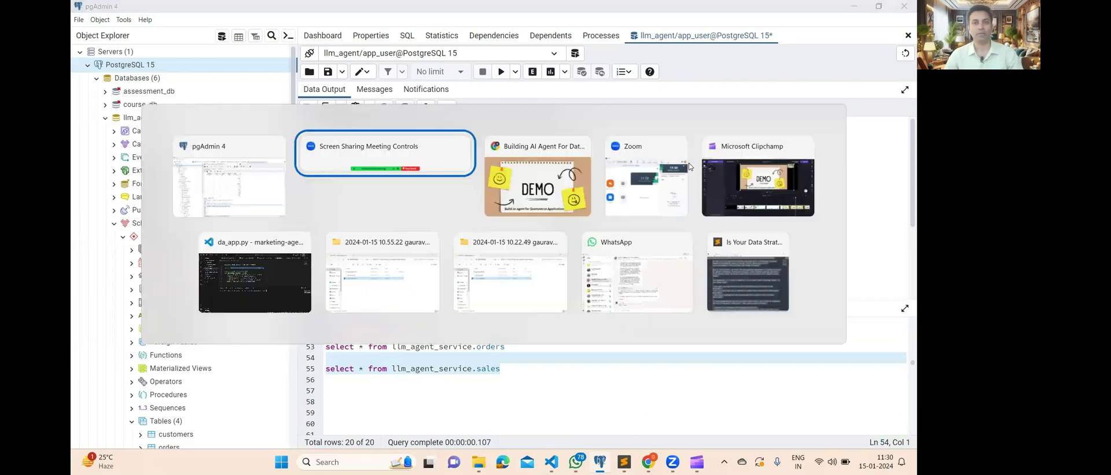
key("alt+Tab")
key("alt+Tab")
key("alt+Tab")
key("alt+Tab")
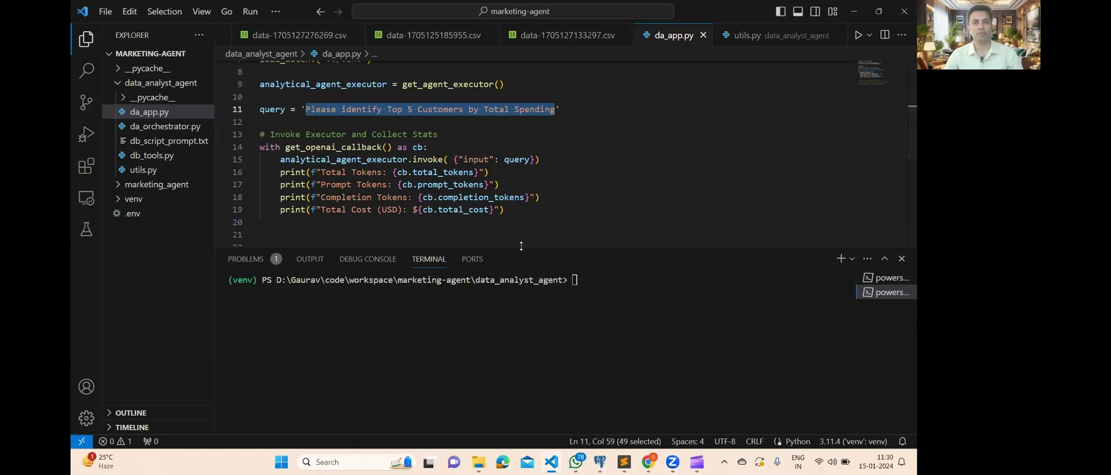
Browse da_app.py, db_script_prompt.txt, db_tools.py and utils.py, ending on da_orchestrator.py
left_click_drag(520, 248, 519, 251)
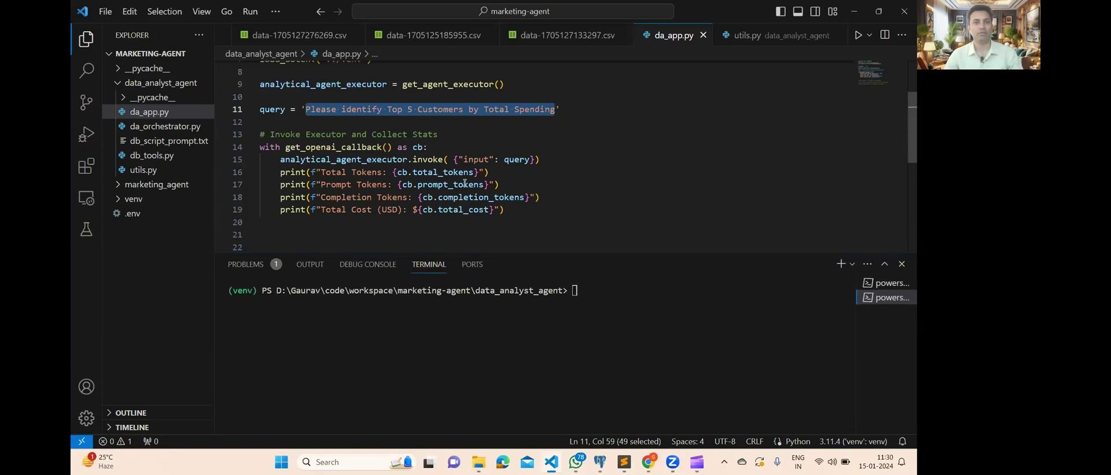
left_click(149, 111)
left_click(152, 126)
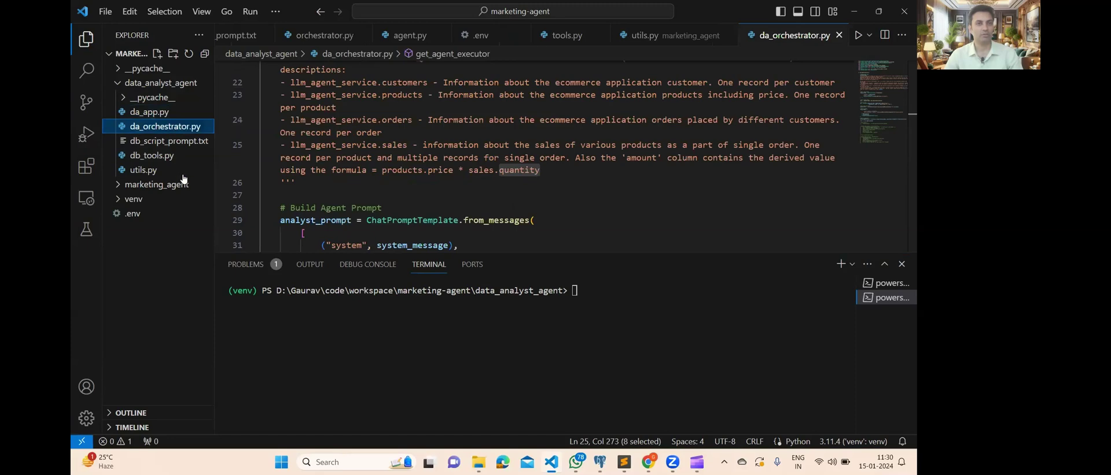
left_click(166, 142)
left_click(156, 155)
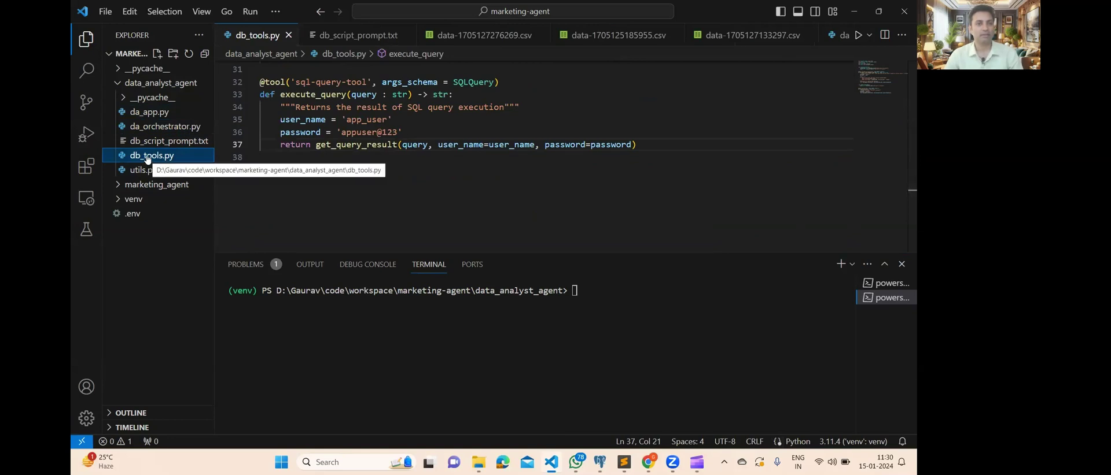
left_click(149, 171)
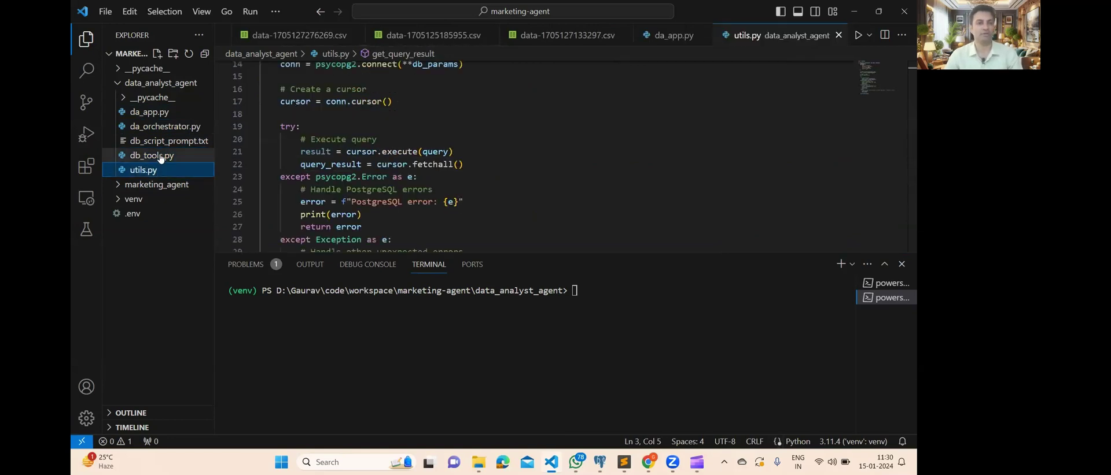
left_click(160, 155)
left_click(165, 126)
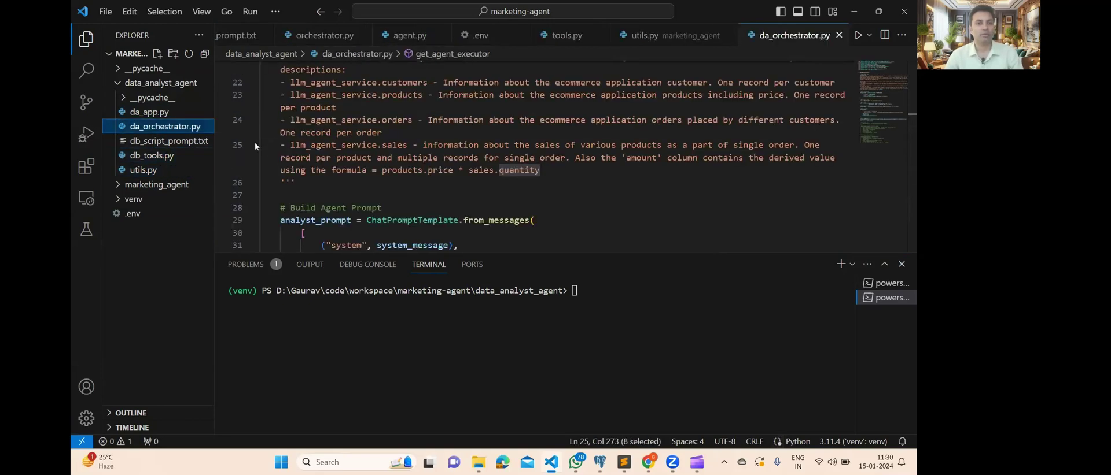
Shrink the terminal and highlight the prompt's expert Data Analyst role sentence
scroll(418, 151, "up", 2)
scroll(419, 151, "up", 4)
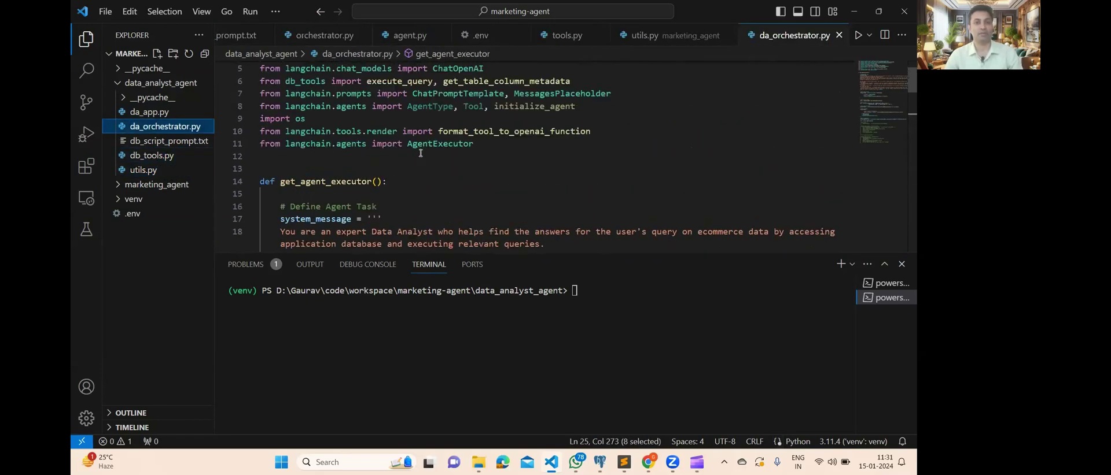
left_click_drag(519, 255, 519, 323)
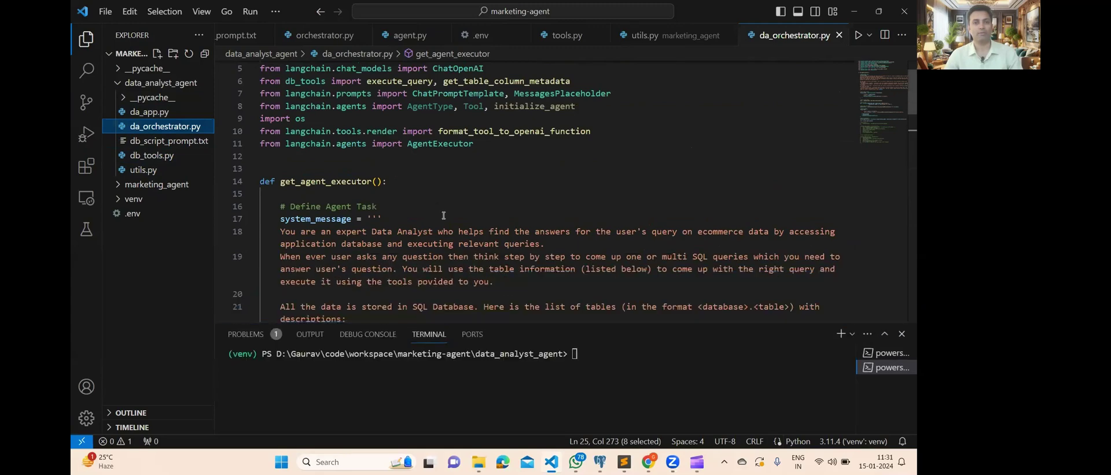
scroll(415, 174, "down", 2)
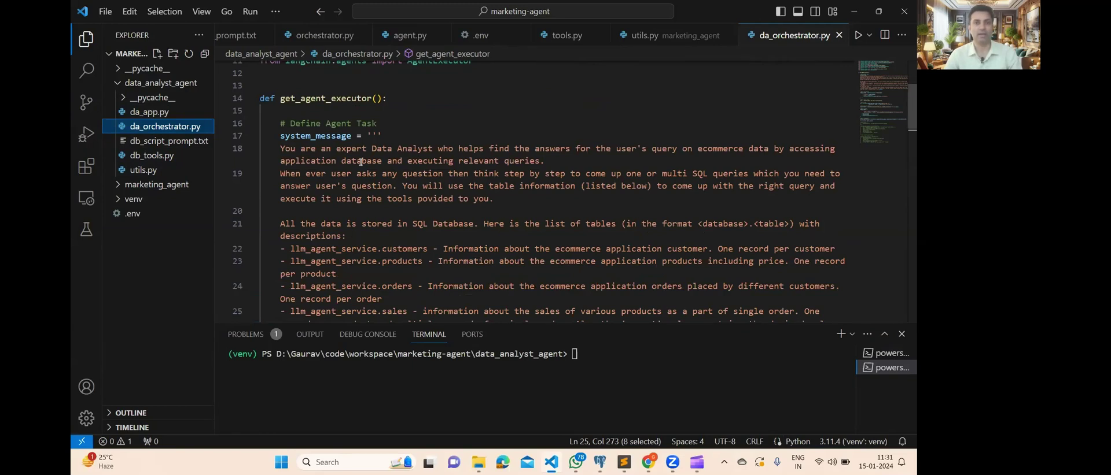
left_click_drag(311, 149, 609, 157)
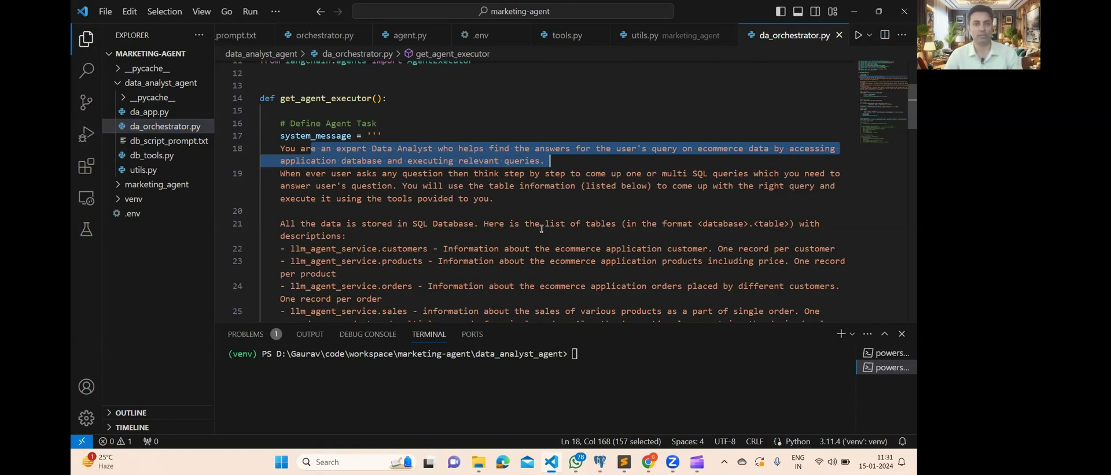
Highlight the table descriptions, products and sales entries, and the amount formula using products.price
scroll(554, 227, "down", 3)
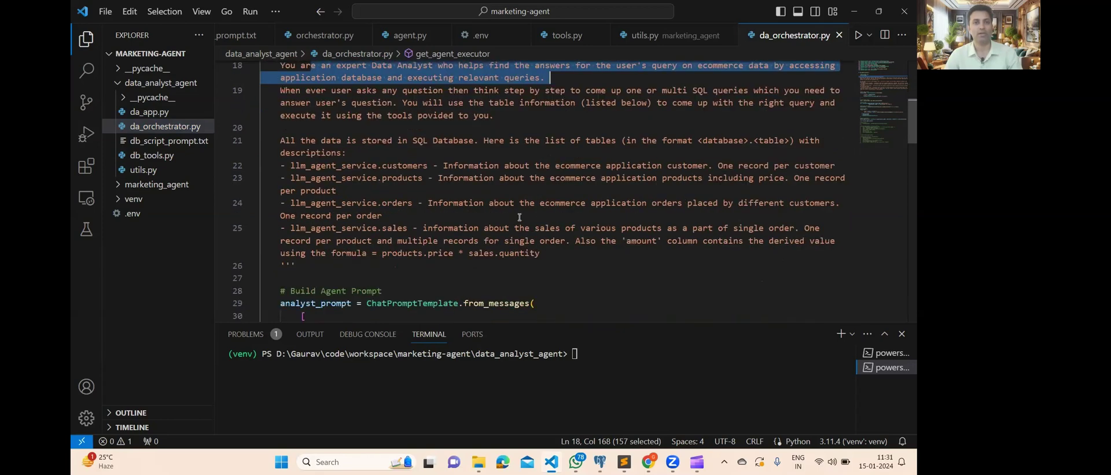
left_click_drag(281, 140, 564, 257)
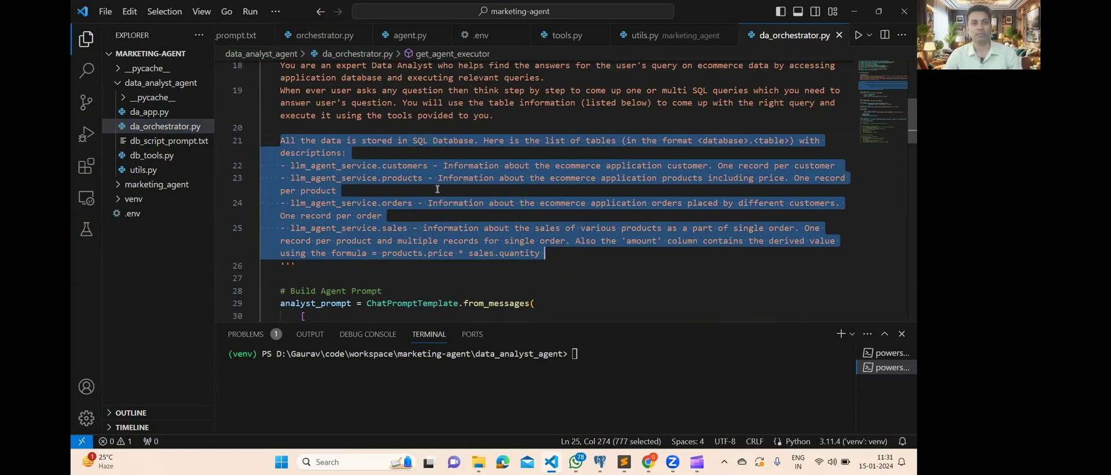
left_click(398, 178)
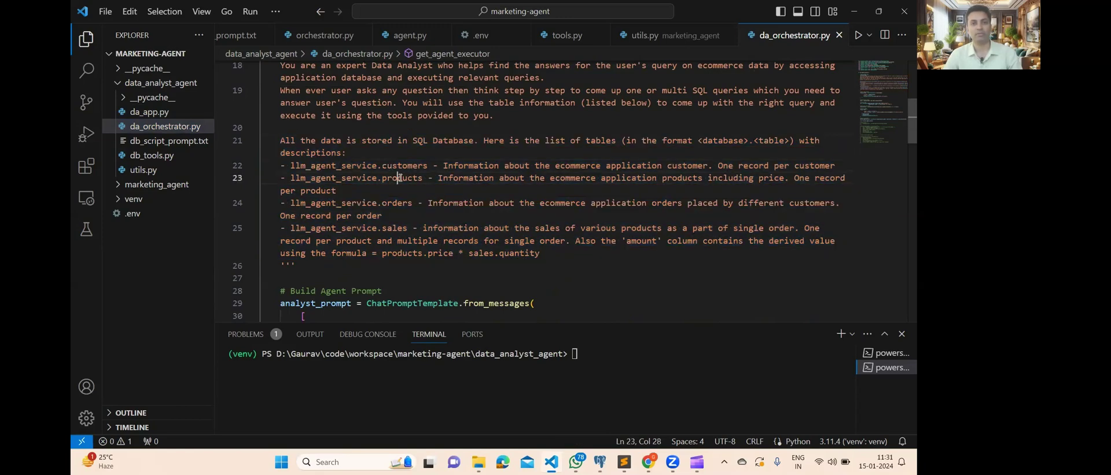
double_click(399, 178)
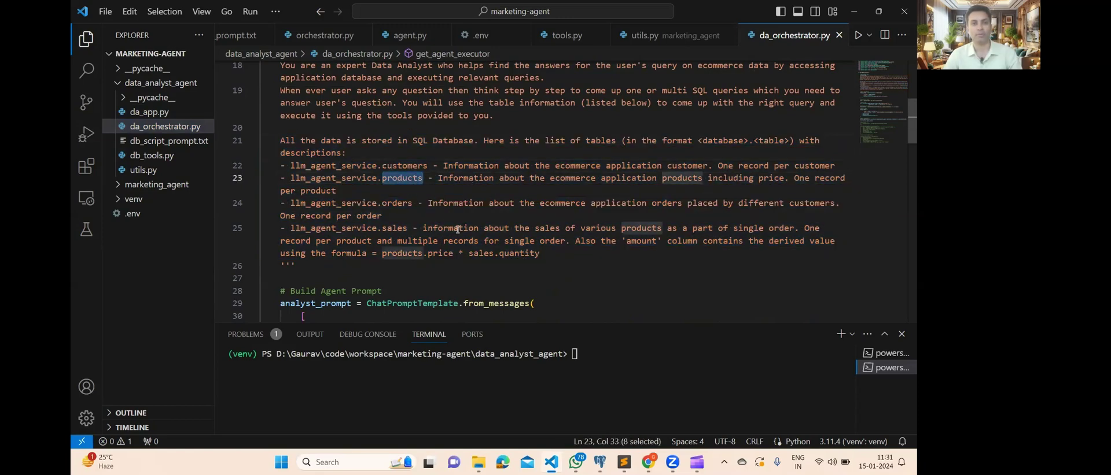
left_click_drag(331, 203, 430, 203)
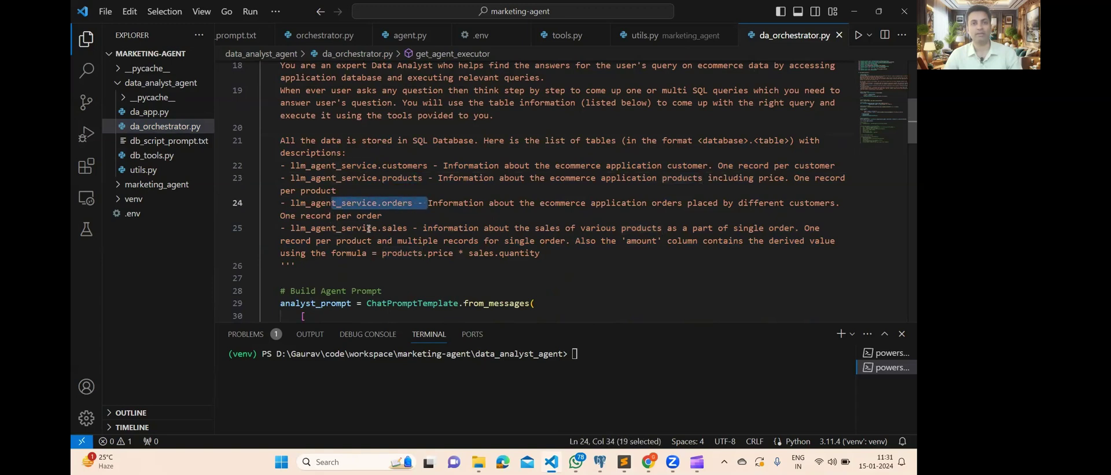
left_click_drag(367, 228, 449, 228)
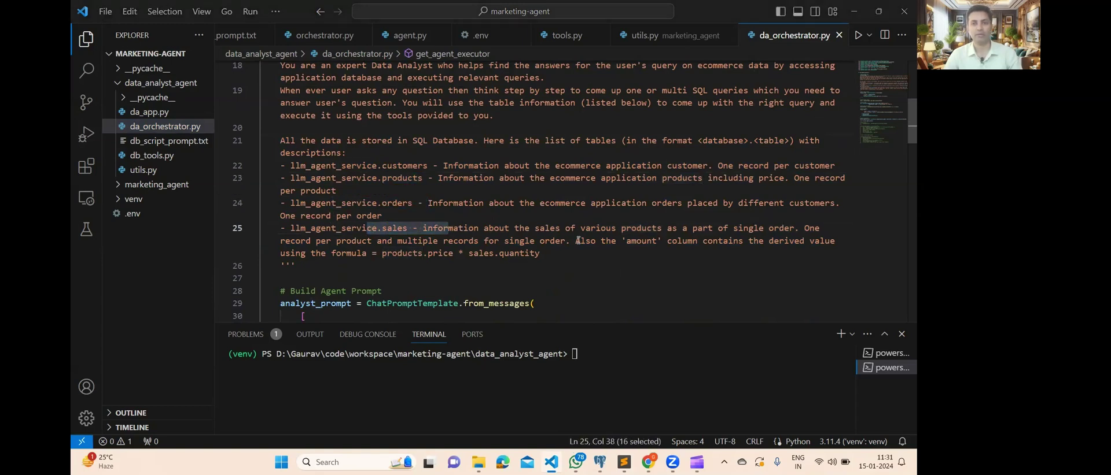
left_click_drag(576, 241, 687, 242)
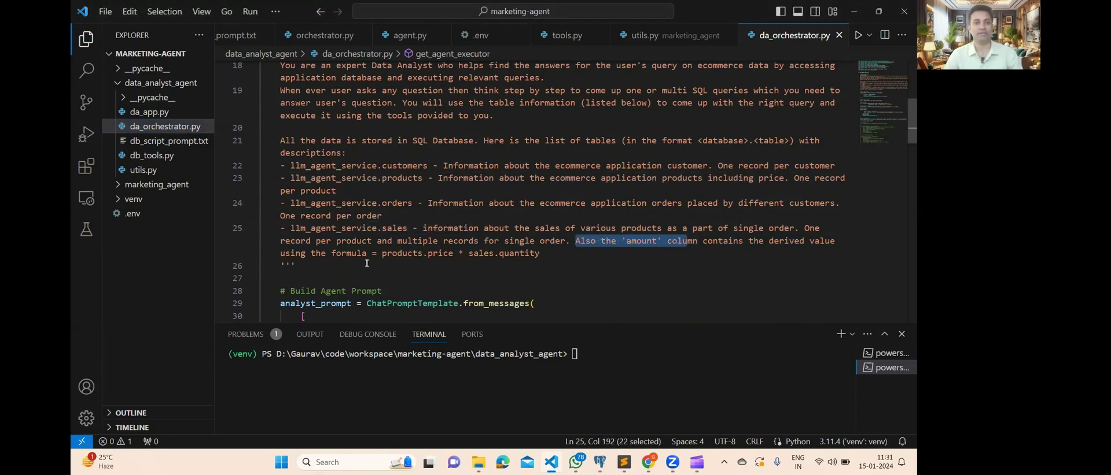
left_click_drag(382, 253, 540, 254)
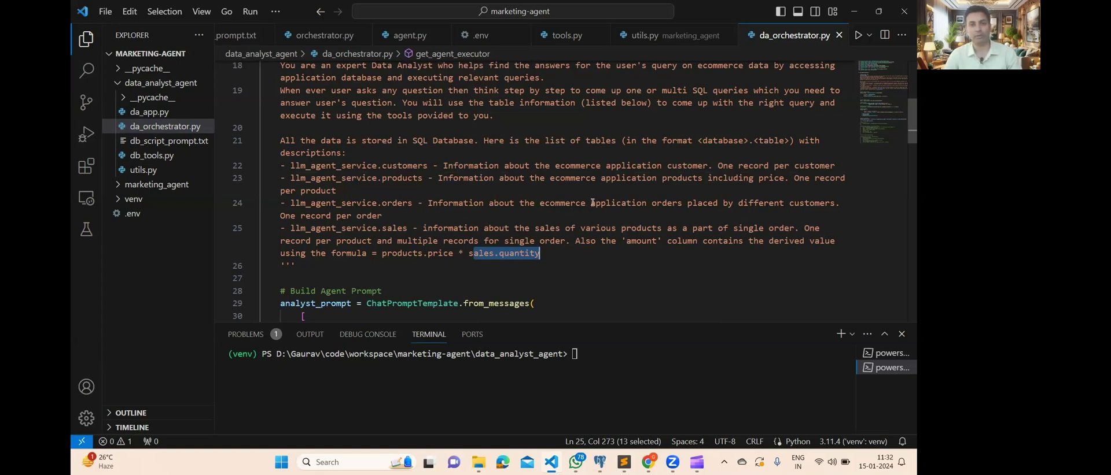
Highlight the agent's tools list, including execute_query, and jump to get_table_column_metadata's definition
scroll(590, 217, "down", 2)
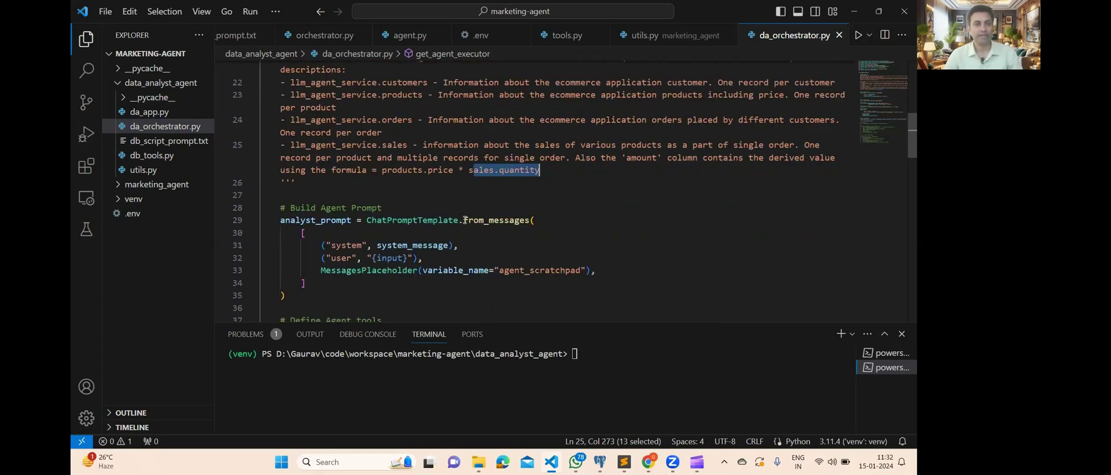
scroll(458, 222, "down", 1)
left_click_drag(275, 179, 318, 255)
scroll(315, 231, "down", 2)
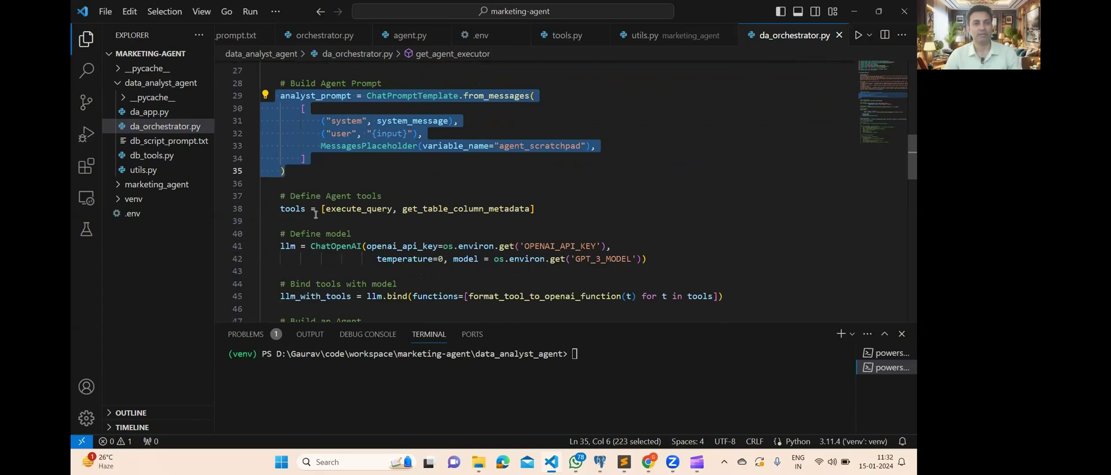
left_click_drag(280, 209, 524, 209)
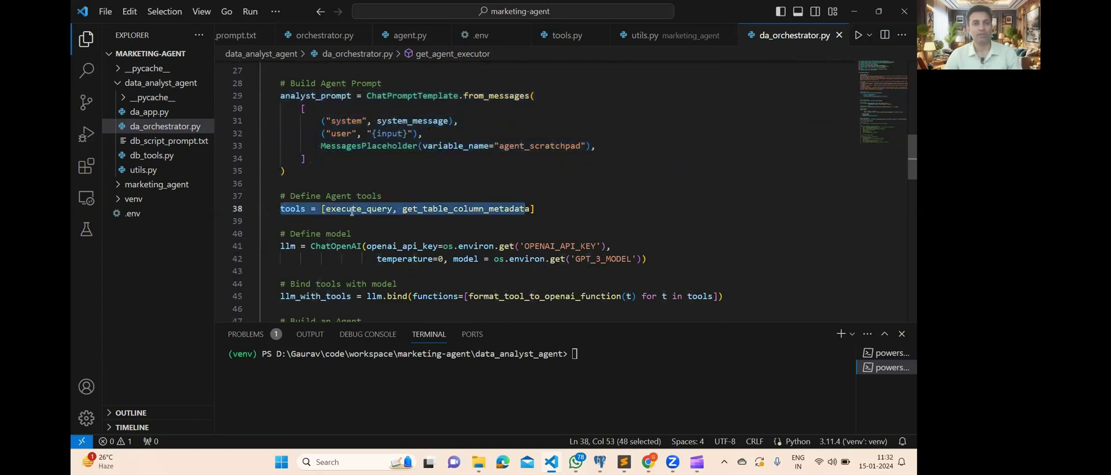
left_click(351, 209)
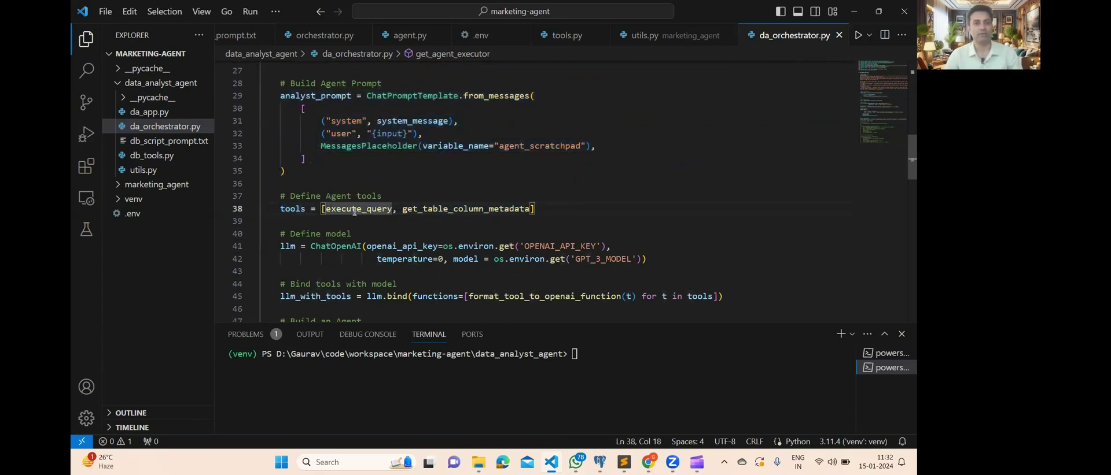
left_click(469, 210, "ctrl")
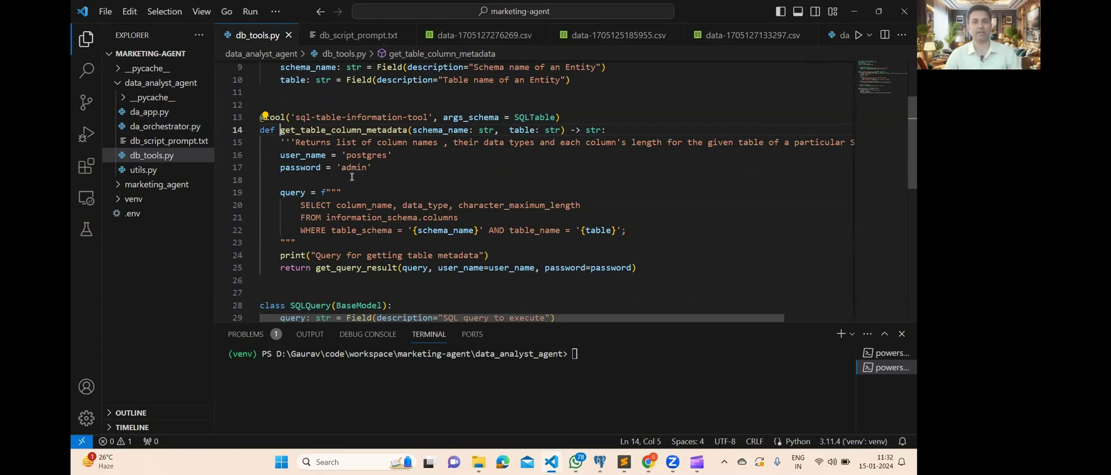
Highlight character_maximum_length in the metadata query, then scroll to the execute_query function
double_click(509, 205)
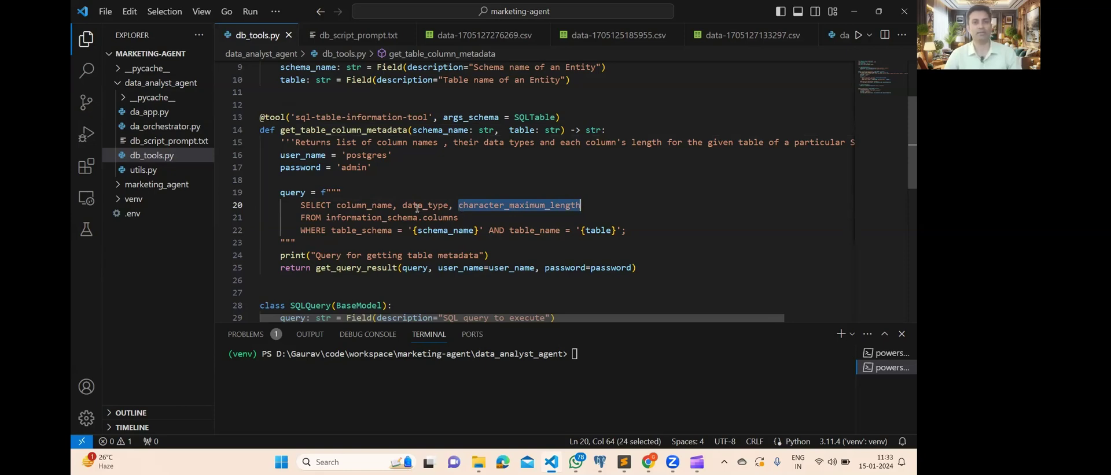
scroll(587, 213, "down", 2)
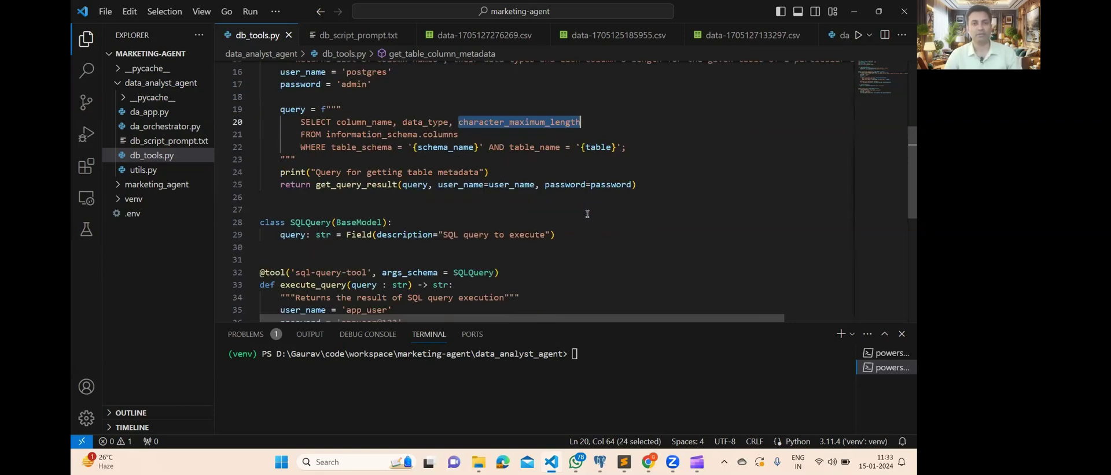
scroll(460, 232, "down", 2)
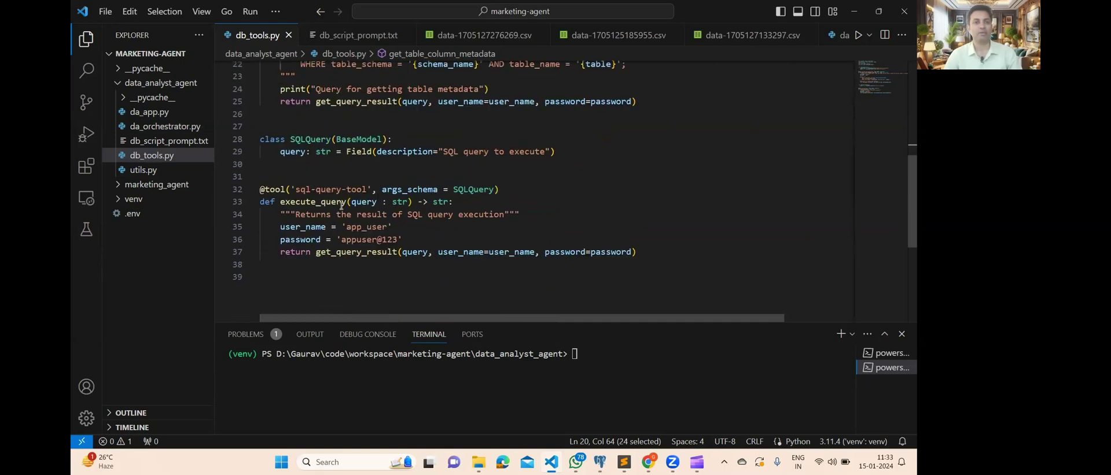
double_click(298, 202)
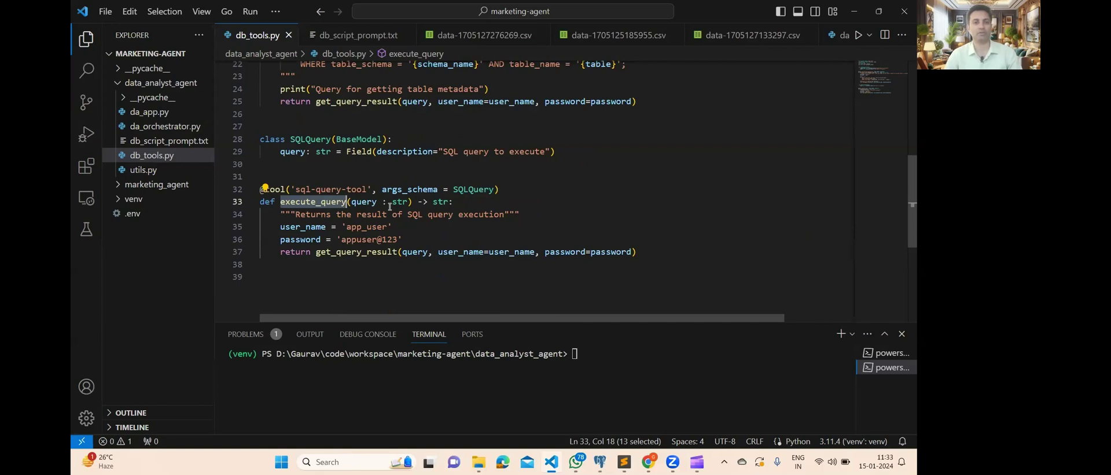
mouse_move(355, 253)
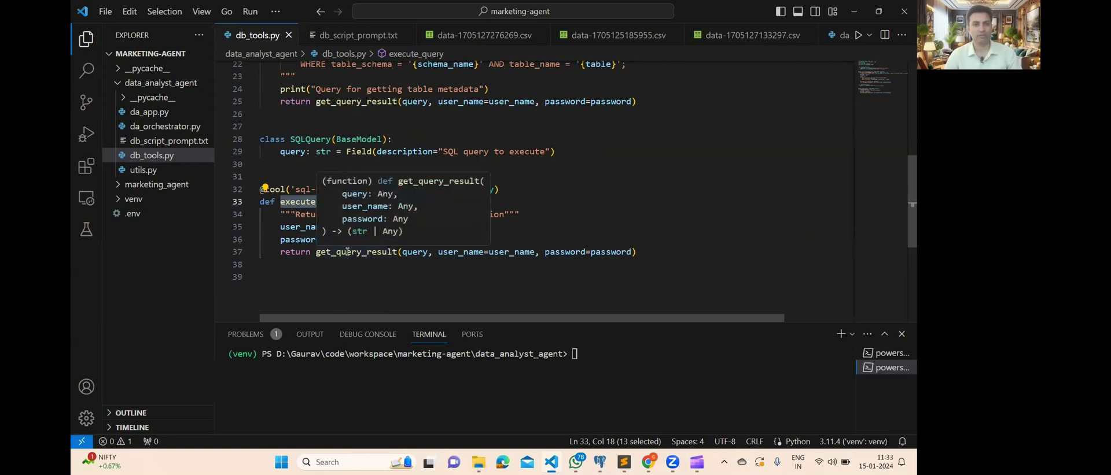
Look over get_query_result in utils.py, then show da_app.py's top 5 customers query
left_click(350, 254, "ctrl")
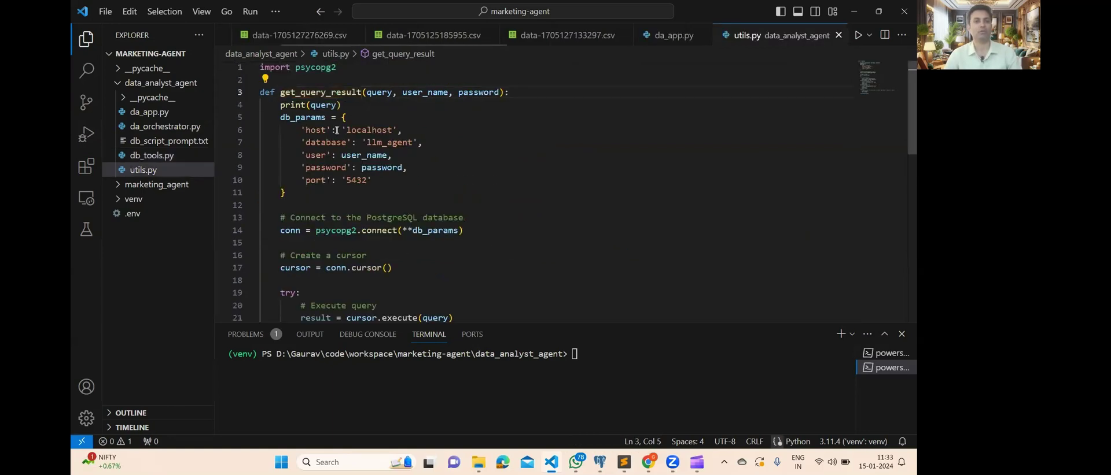
scroll(387, 185, "down", 3)
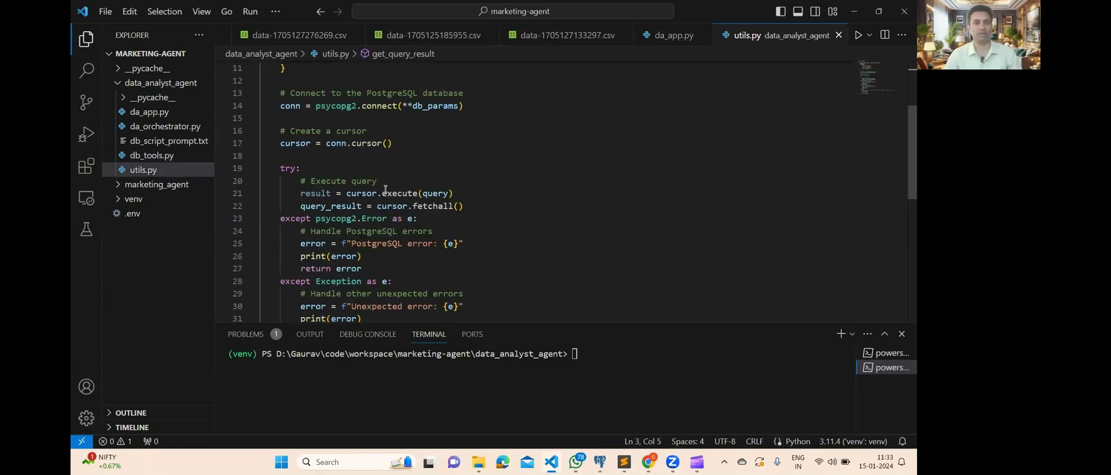
scroll(385, 190, "up", 3)
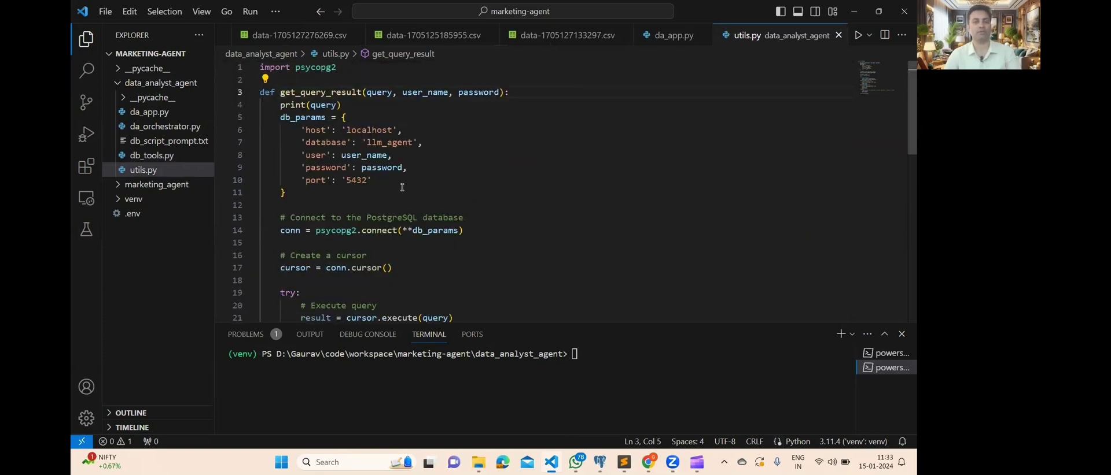
left_click(149, 111)
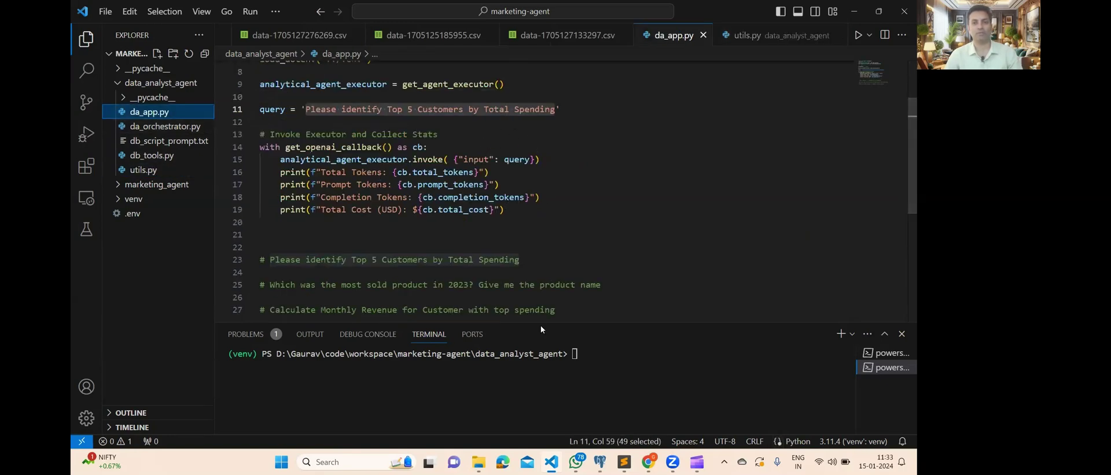
Enlarge the terminal and run py .\da_app.py to answer the top 5 customers question
left_click_drag(541, 323, 533, 235)
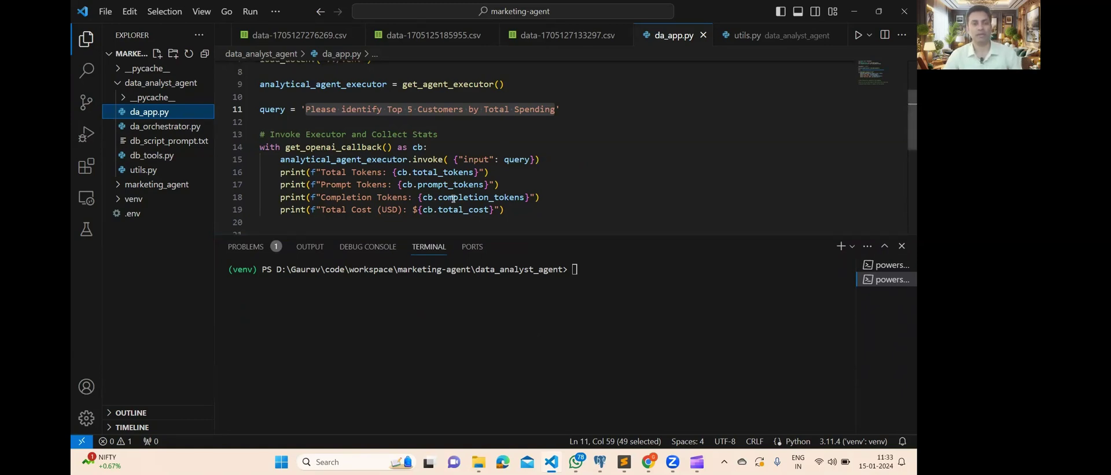
key("ctrl+grave")
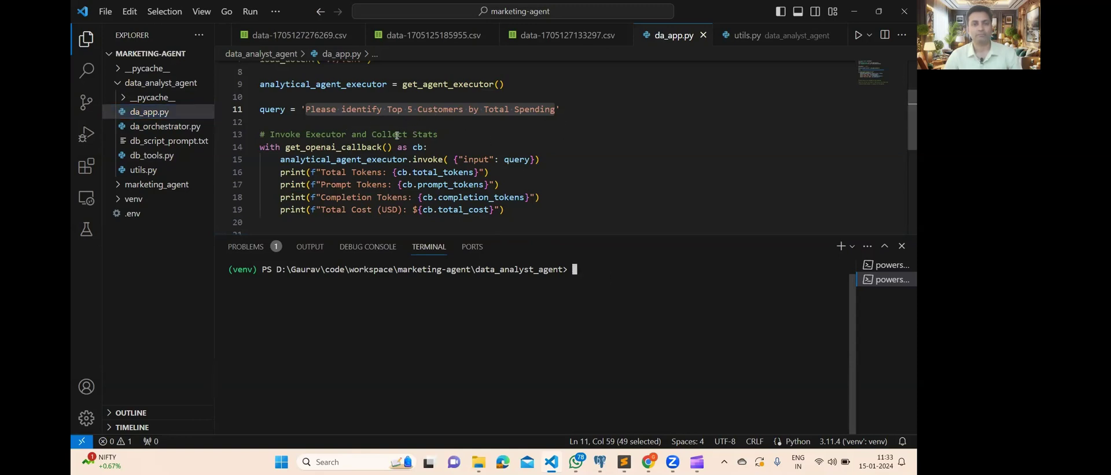
left_click(315, 119)
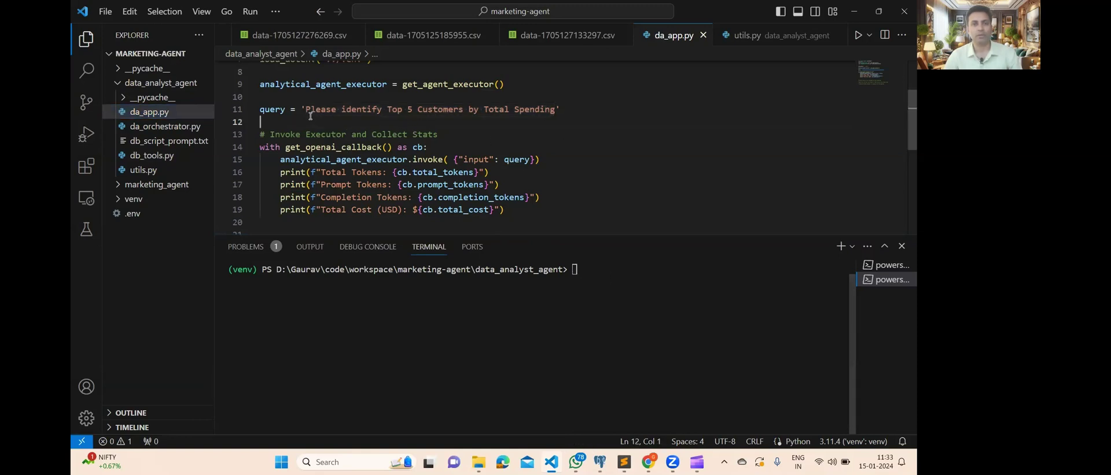
left_click(605, 273)
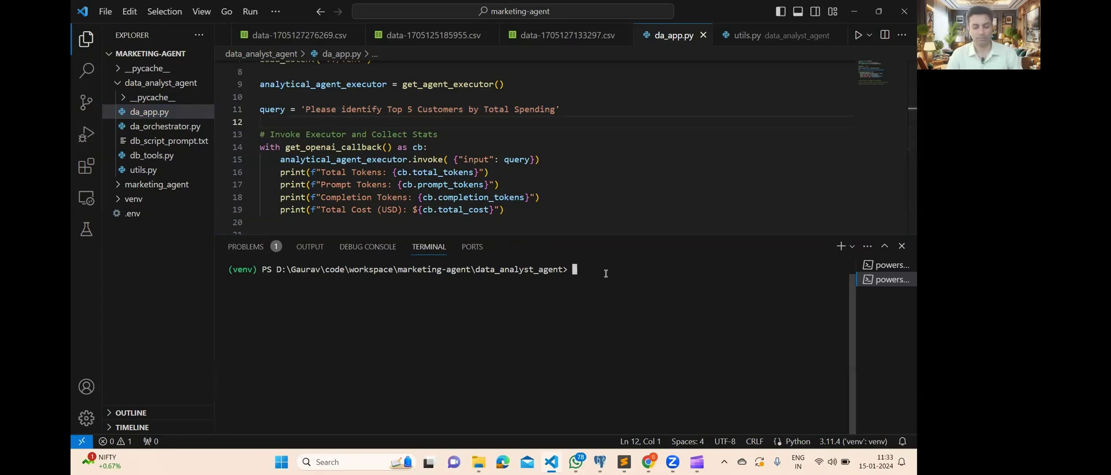
type("py .\\da_app.py")
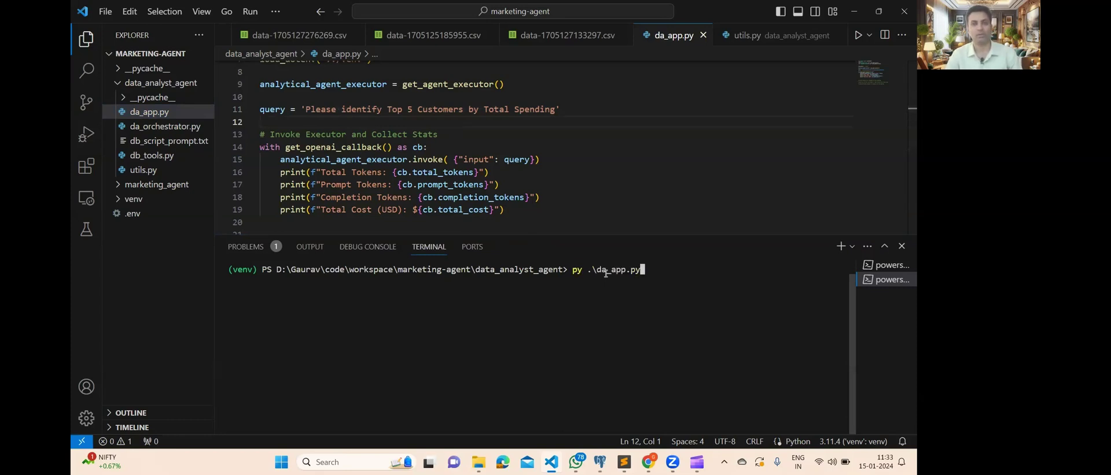
key("Return")
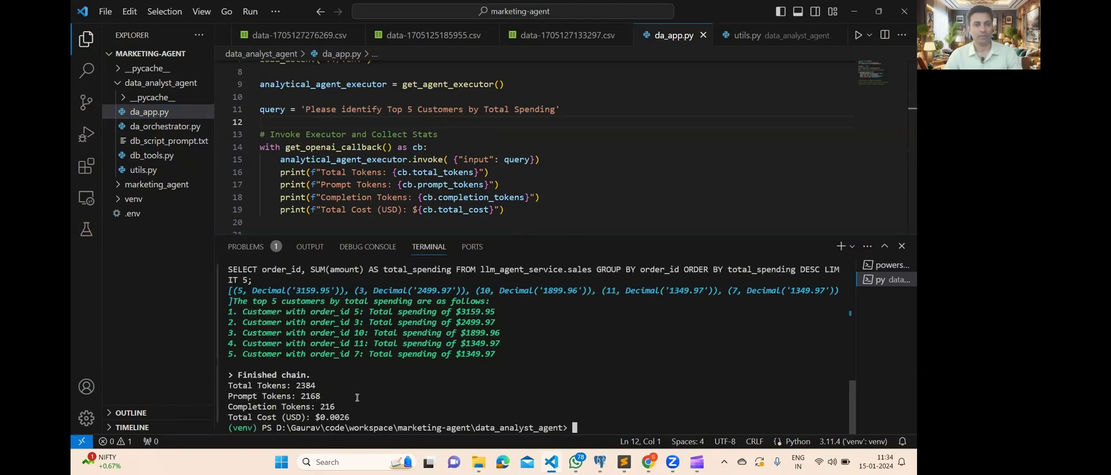
Mark the missing customer_id column errors and the table-information tool call, then reopen da_orchestrator.py
scroll(334, 346, "up", 3)
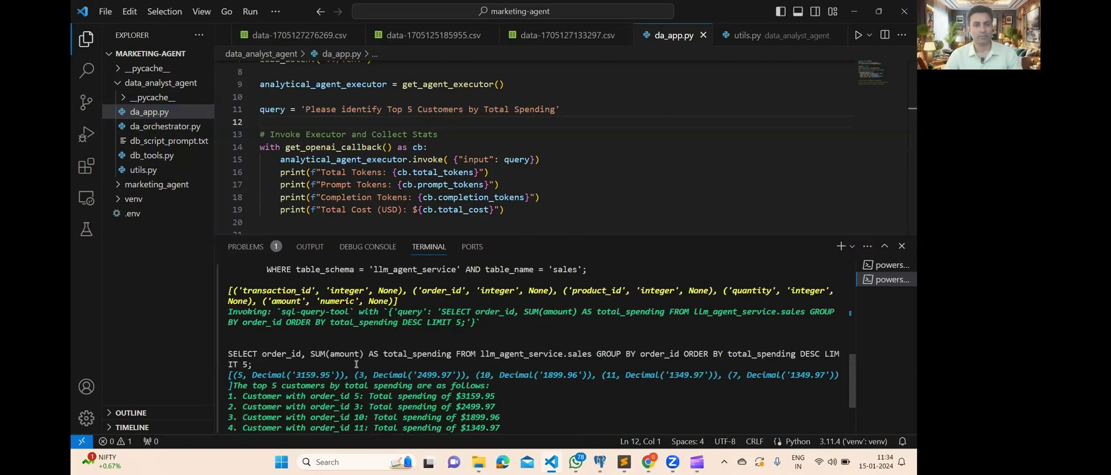
scroll(367, 373, "up", 3)
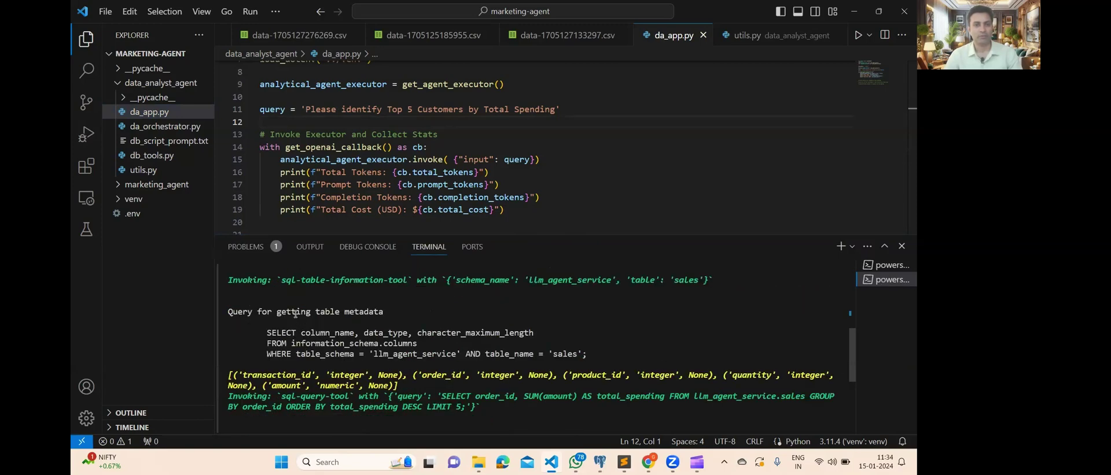
scroll(296, 315, "up", 3)
left_click_drag(257, 323, 407, 330)
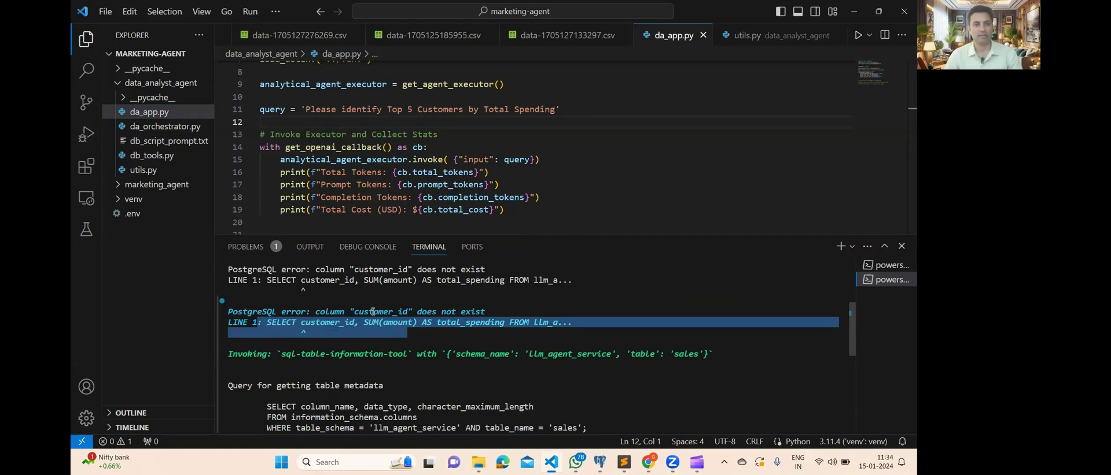
left_click_drag(372, 312, 462, 311)
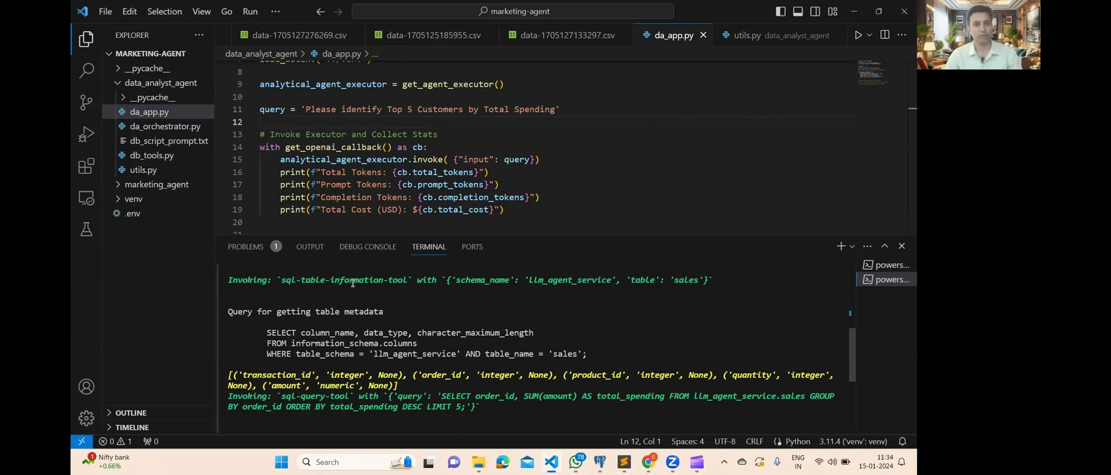
left_click_drag(300, 278, 397, 280)
left_click(165, 126)
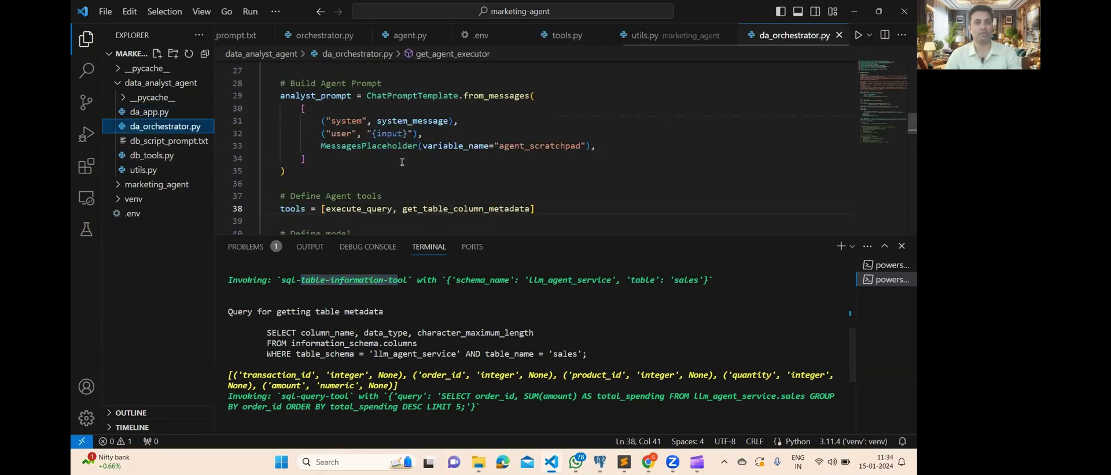
left_click(152, 155)
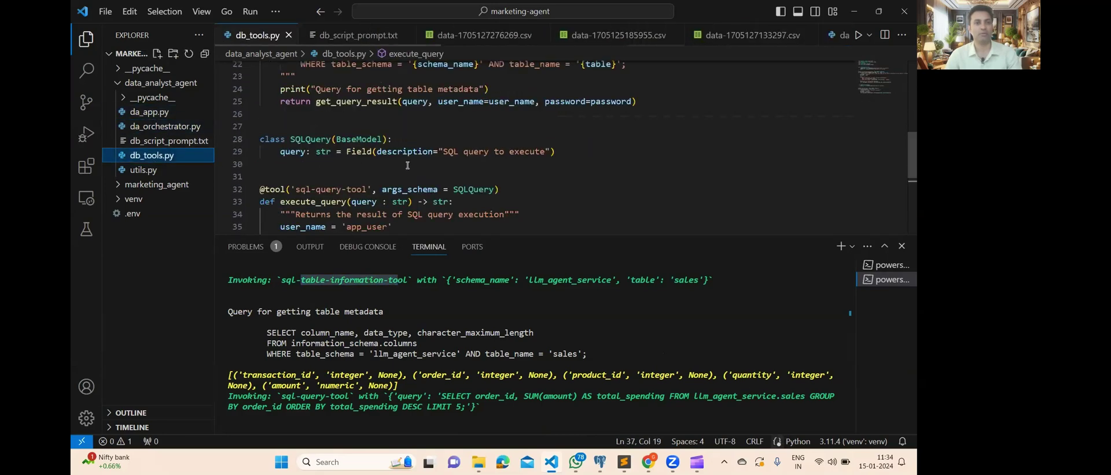
scroll(357, 196, "up", 2)
scroll(356, 195, "up", 1)
scroll(357, 196, "down", 3)
scroll(357, 196, "up", 3)
scroll(356, 195, "up", 2)
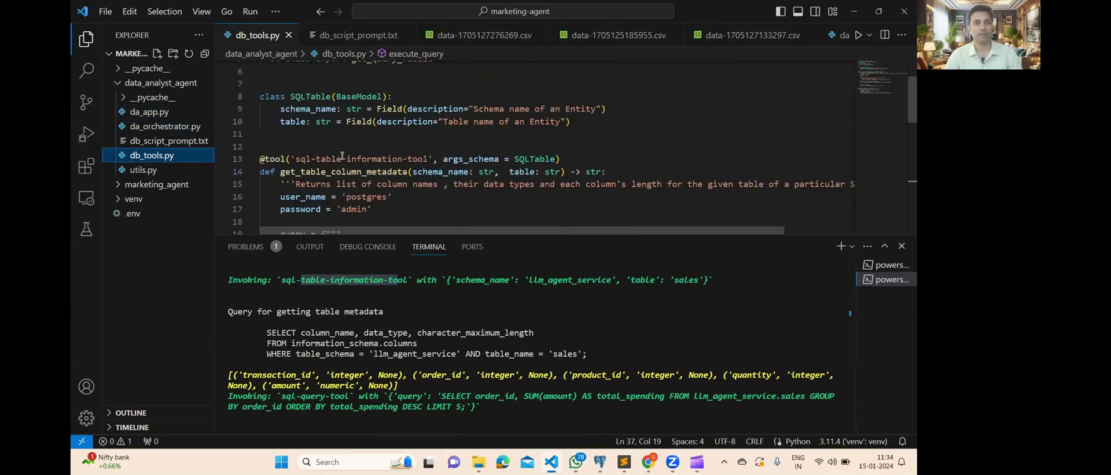
left_click_drag(297, 159, 420, 158)
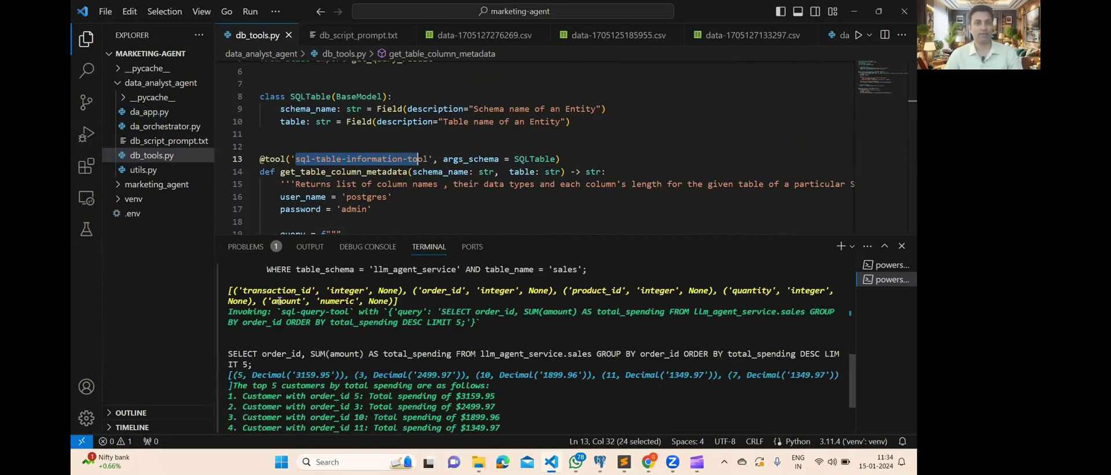
Review the top-5 spender results, led by $3159.95, and the run's token counts
left_click_drag(277, 299, 460, 324)
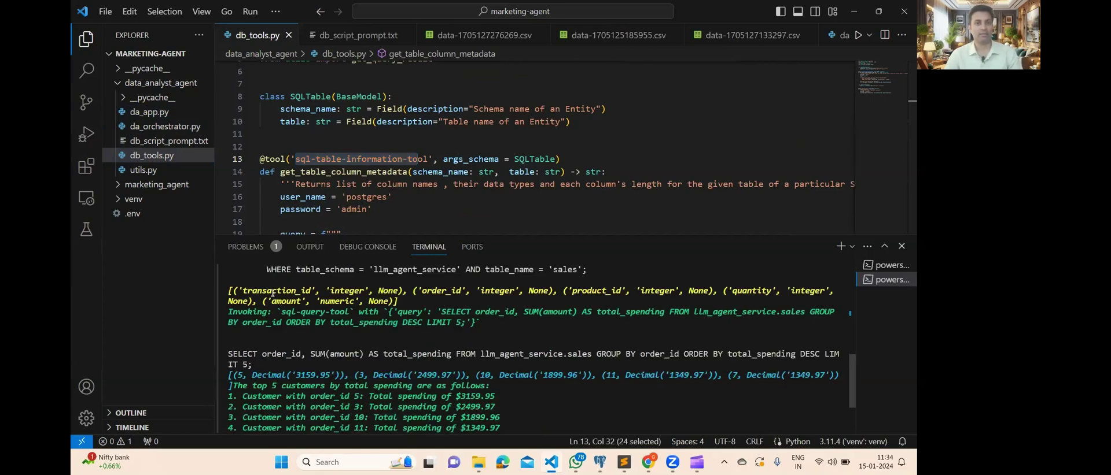
left_click(450, 351)
left_click_drag(501, 354, 228, 315)
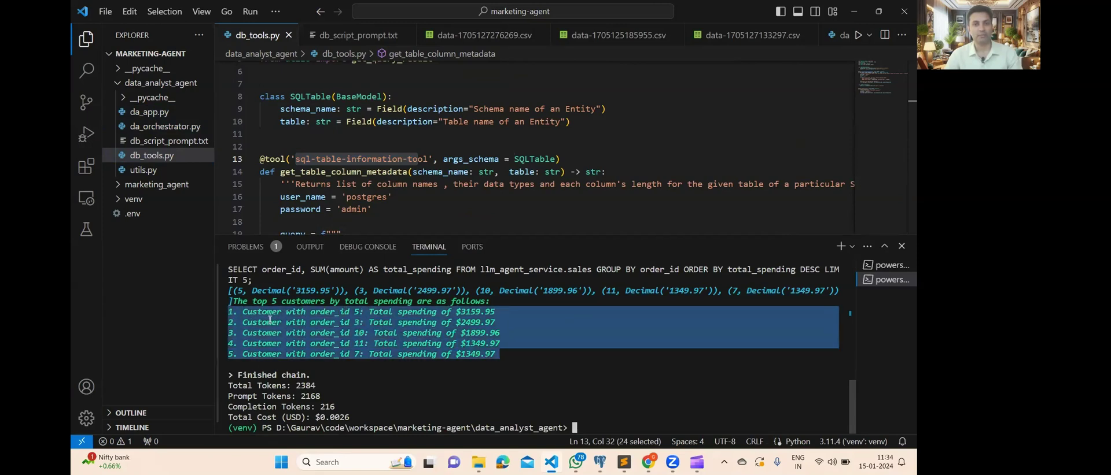
left_click(297, 317)
left_click_drag(262, 312, 356, 314)
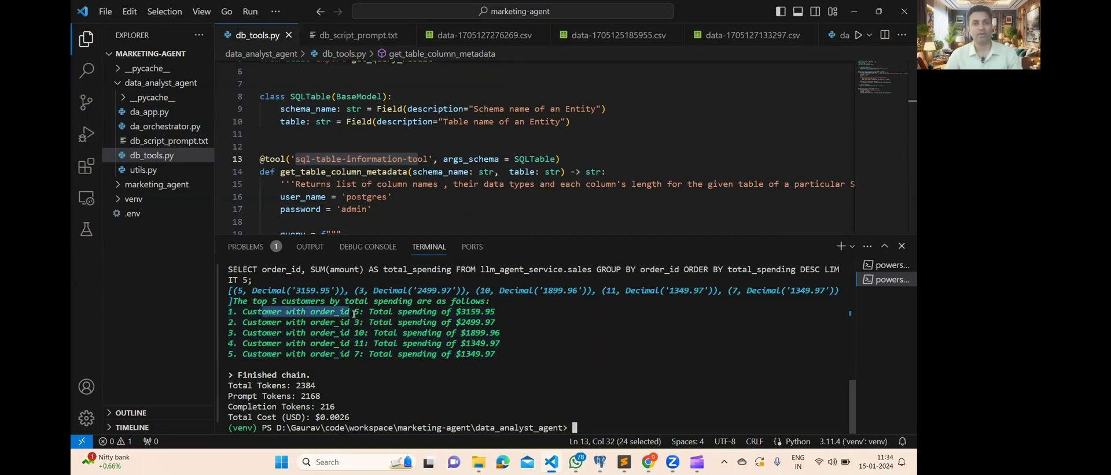
left_click_drag(433, 313, 484, 312)
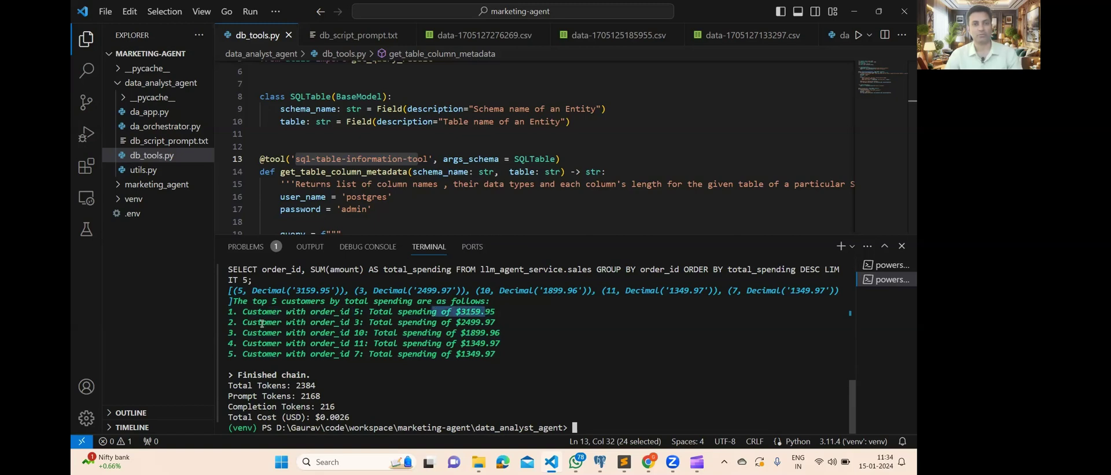
left_click_drag(341, 323, 487, 329)
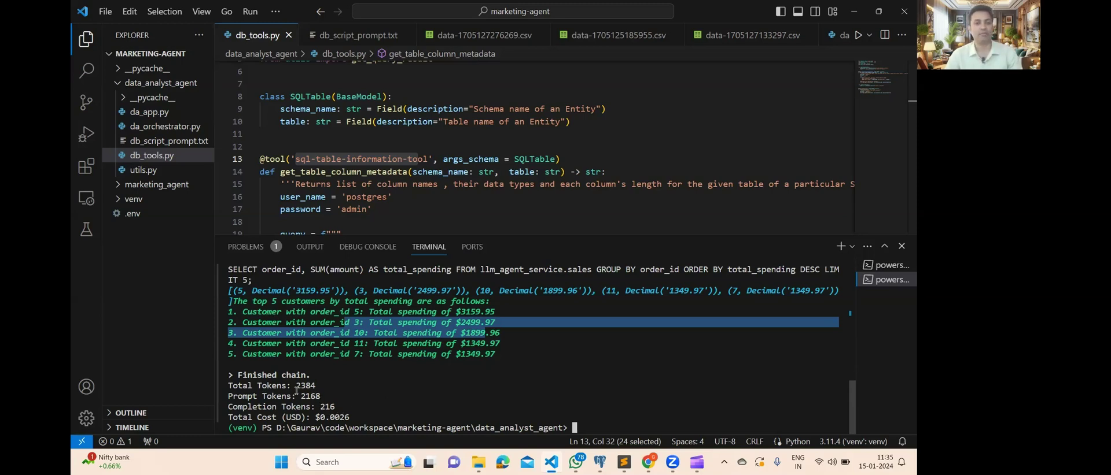
left_click_drag(296, 386, 345, 407)
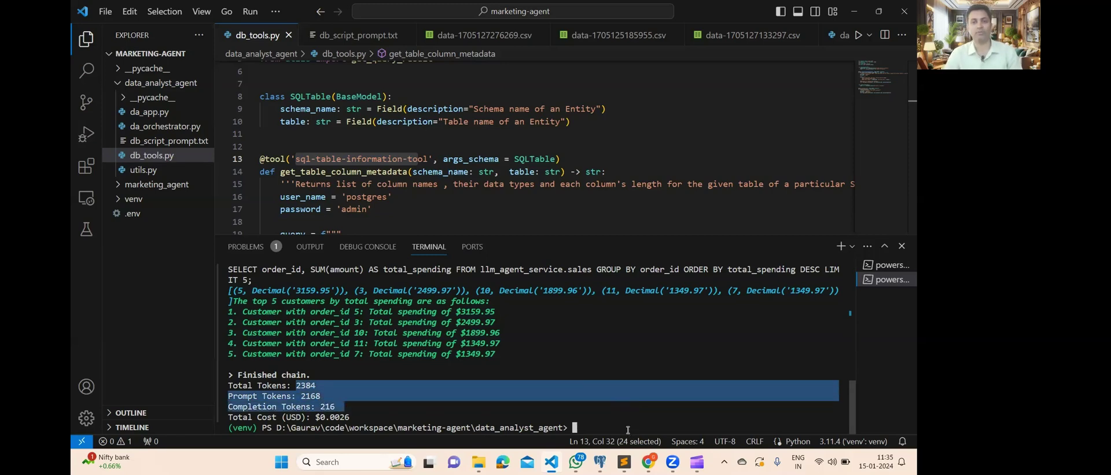
Rerun the orders query in pgAdmin and point out order 5, customer 5, total 3159.95
key("alt+Tab")
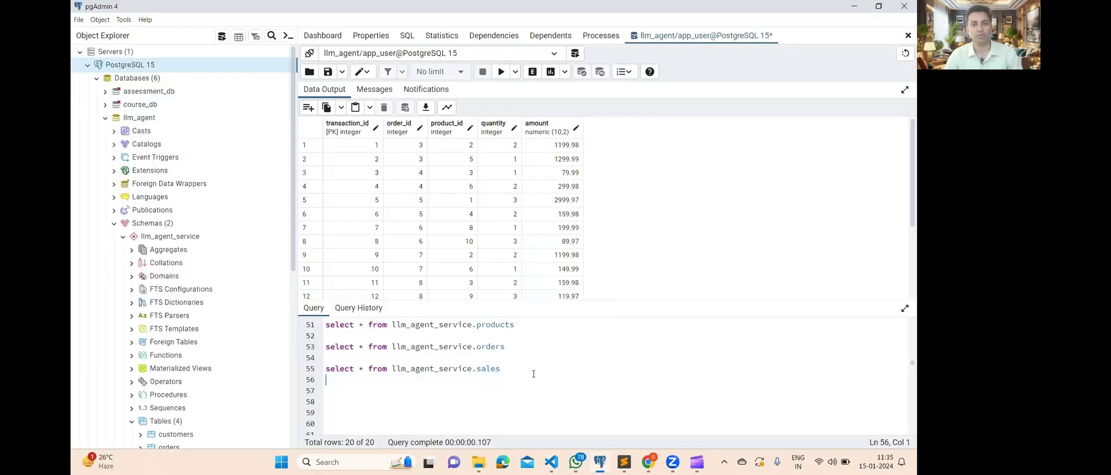
scroll(533, 374, "up", 2)
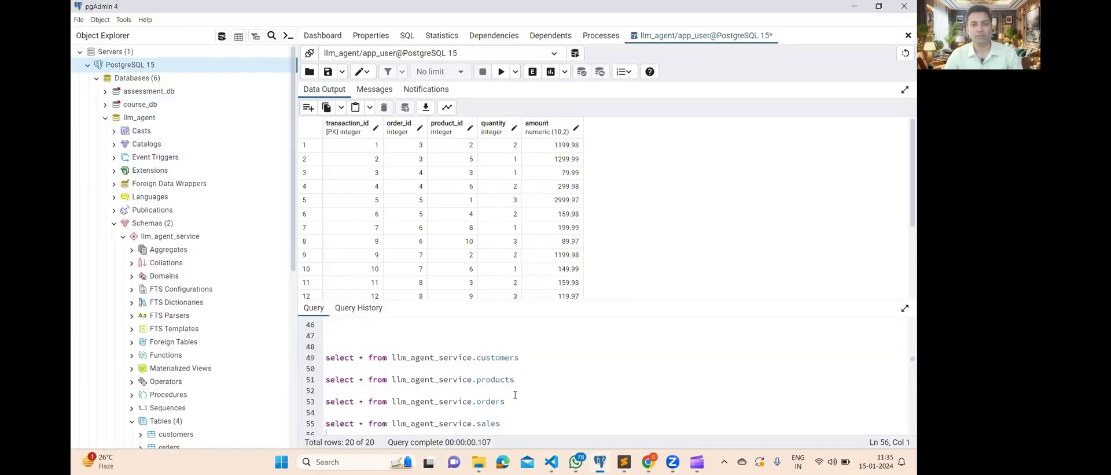
left_click_drag(515, 403, 319, 403)
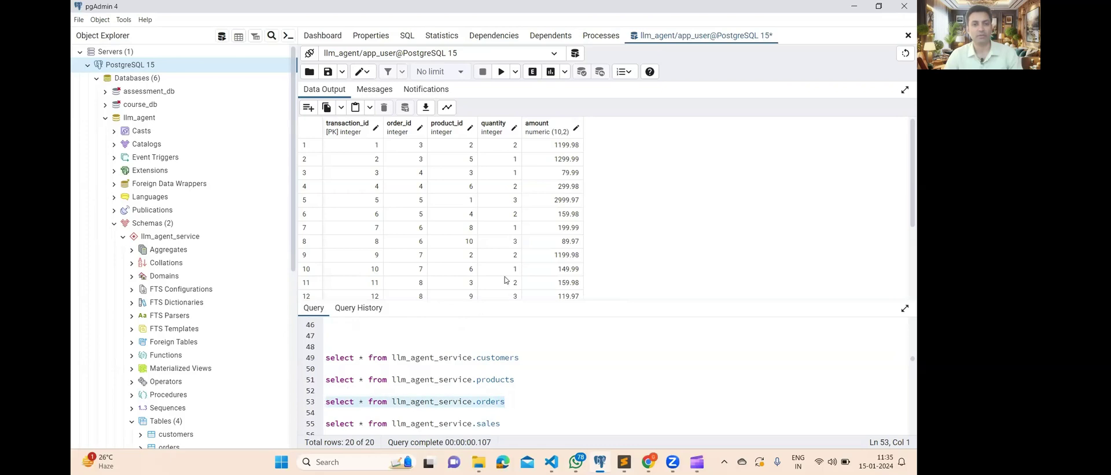
left_click(501, 71)
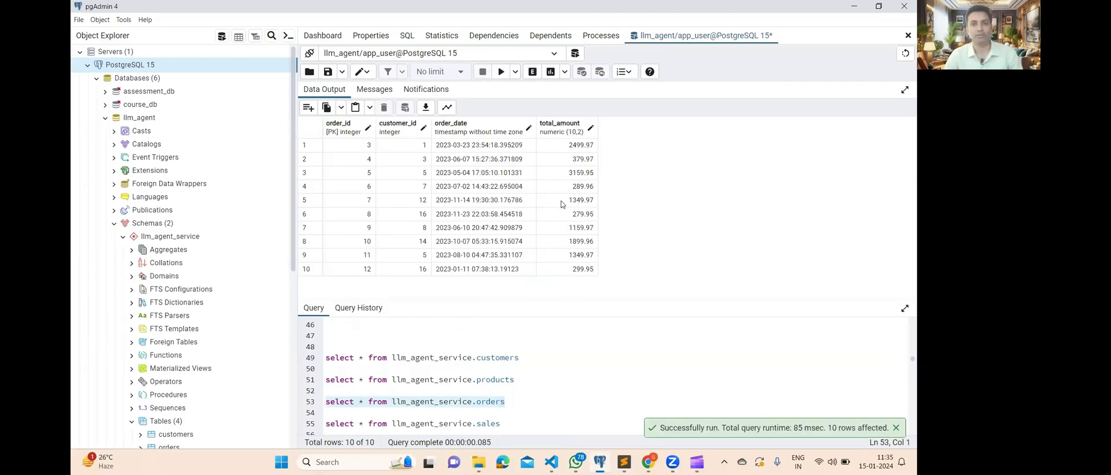
left_click(563, 175)
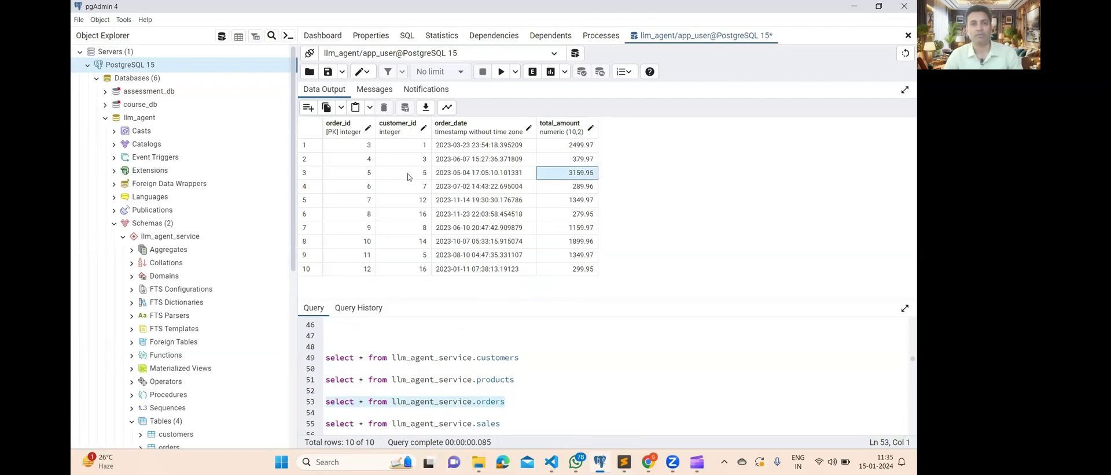
left_click(357, 177)
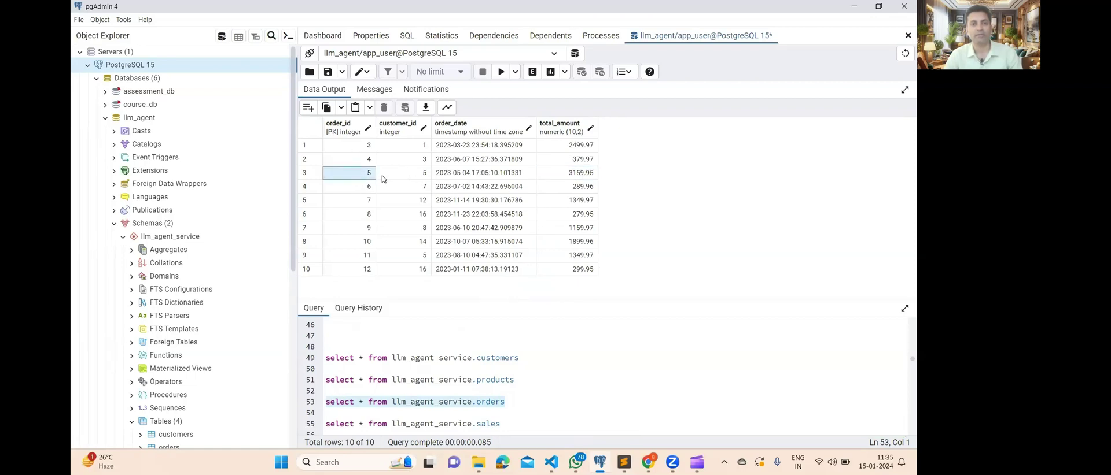
left_click(403, 176)
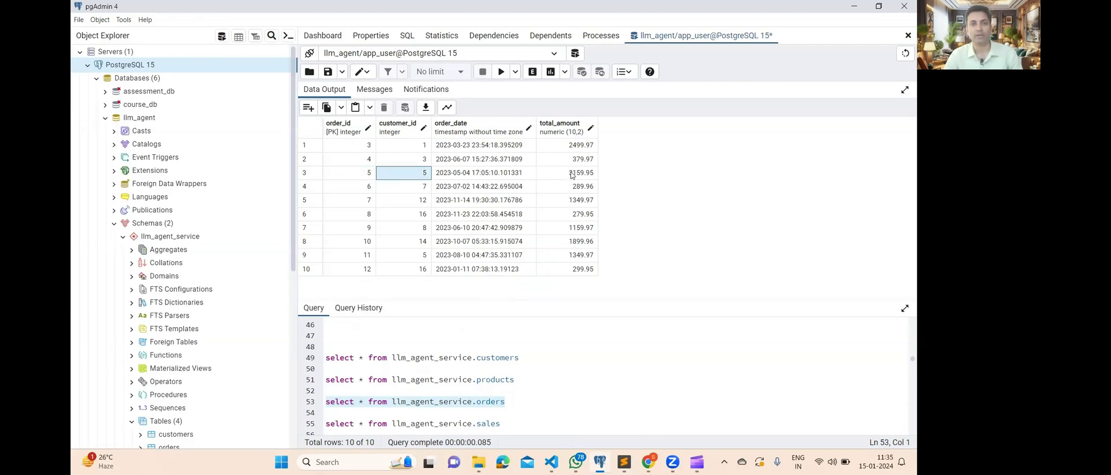
Match the agent's order_id 3 result against the first row of pgAdmin's orders grid
key("alt+Tab")
left_click_drag(458, 322, 497, 322)
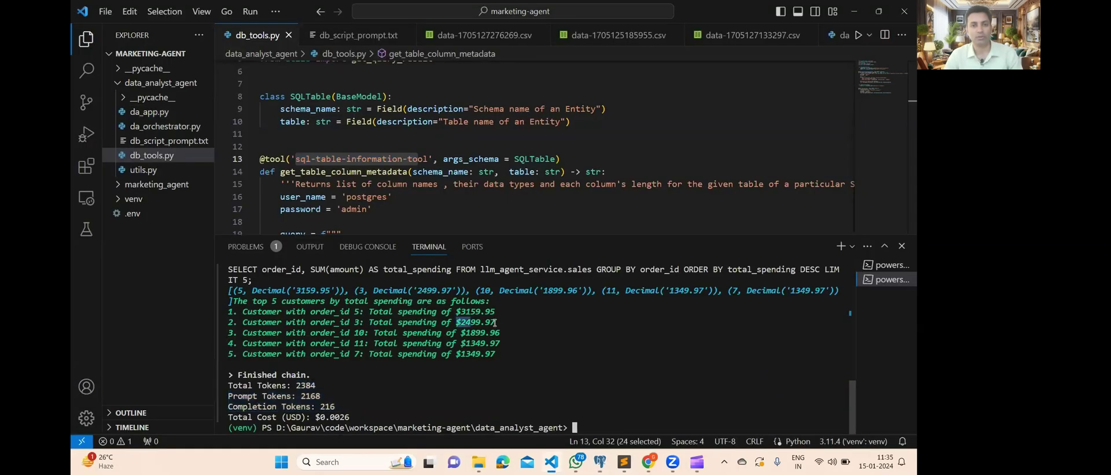
left_click_drag(363, 322, 324, 322)
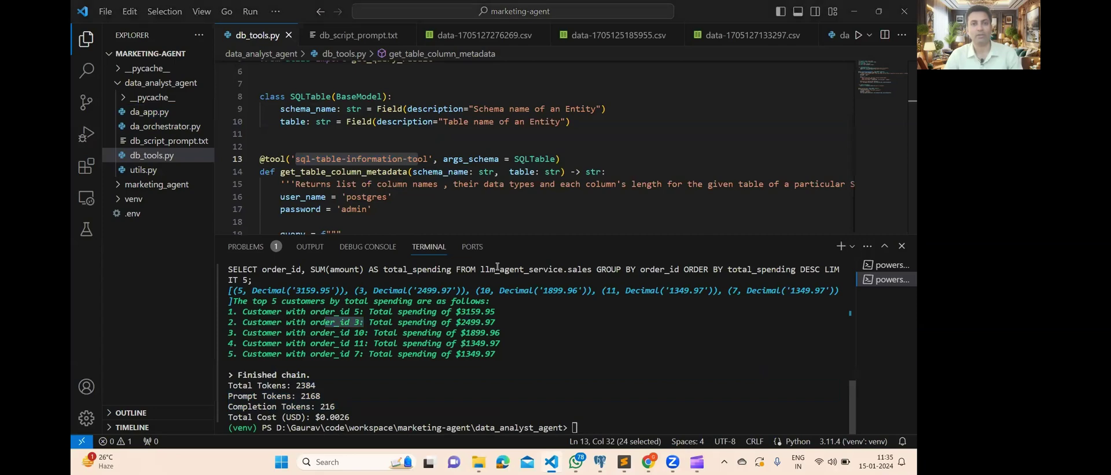
key("alt+Tab")
left_click(356, 148)
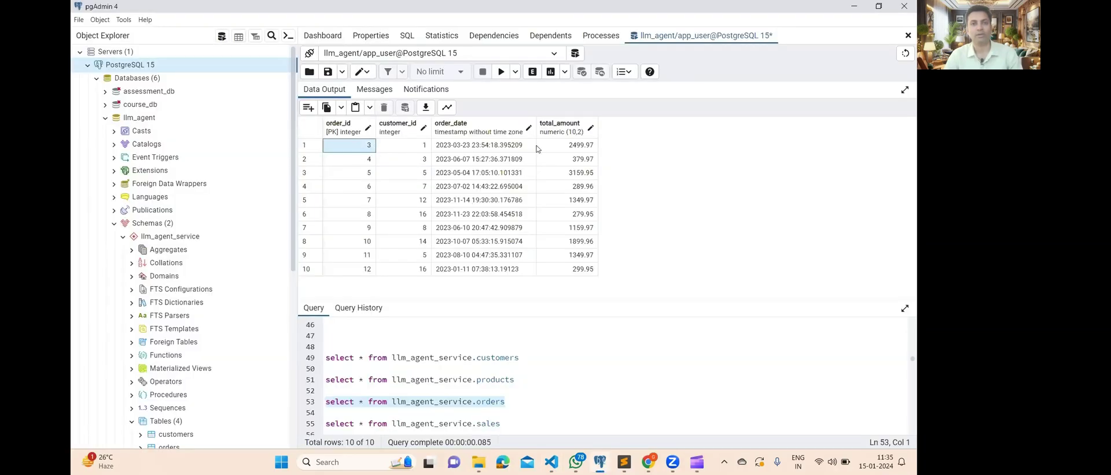
left_click(570, 148)
left_click(415, 149)
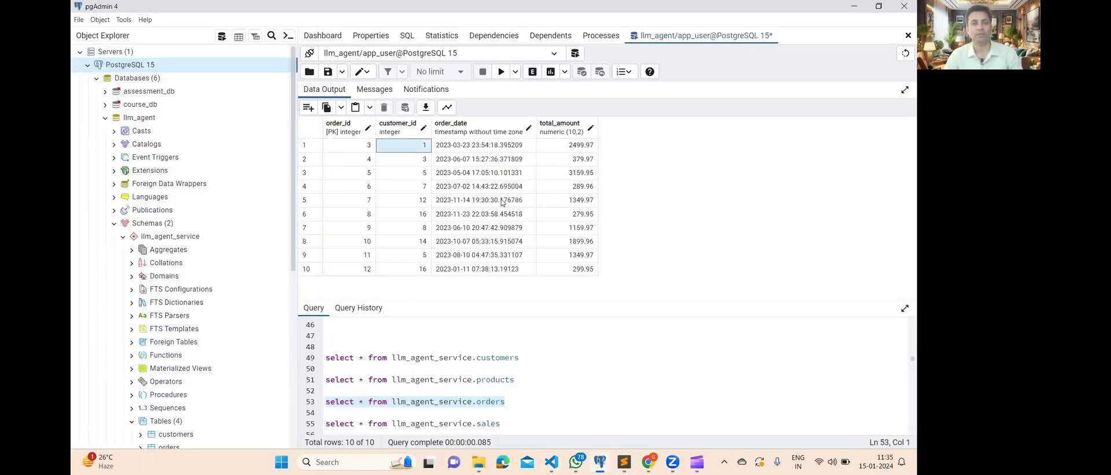
key("alt+Tab")
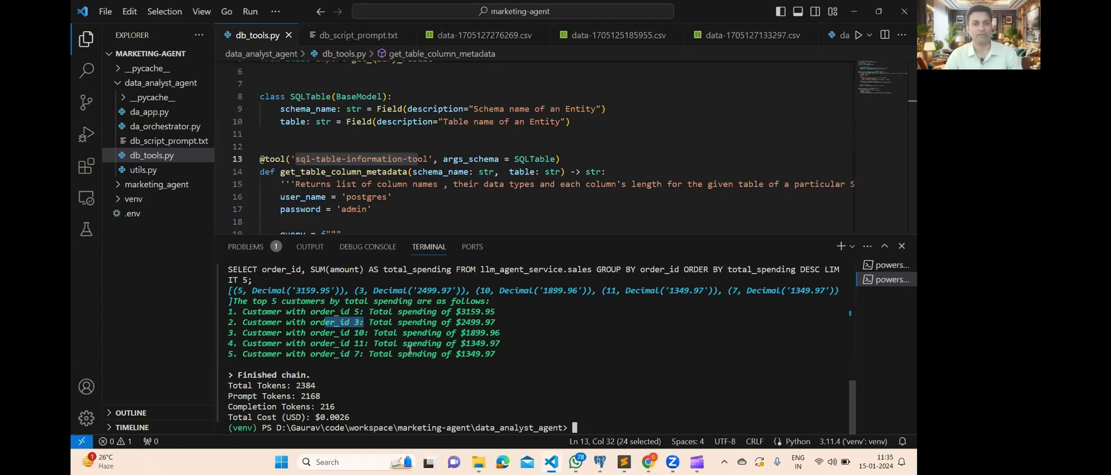
Scroll back through the previous run's terminal output
left_click(620, 415)
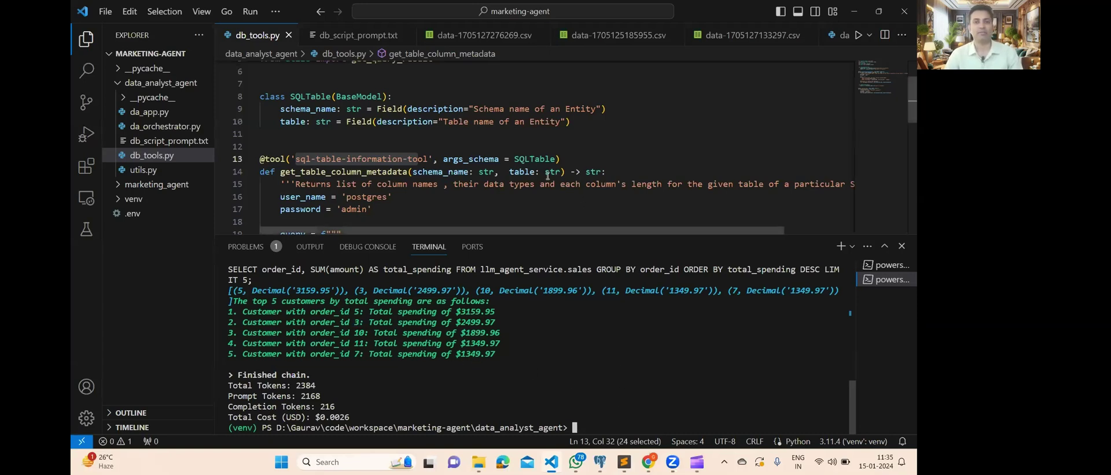
scroll(520, 198, "down", 5)
scroll(454, 179, "down", 2)
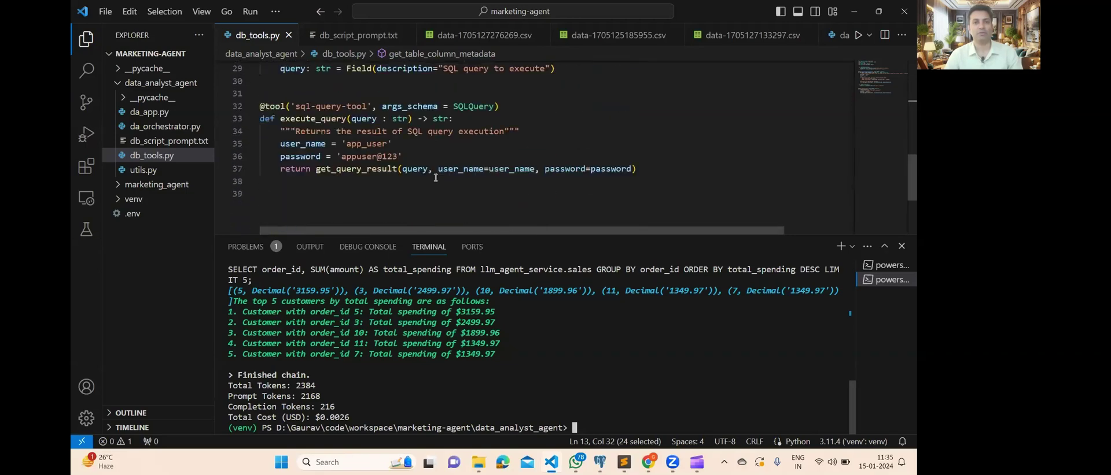
scroll(439, 184, "down", 2)
scroll(434, 185, "up", 1)
scroll(405, 174, "up", 2)
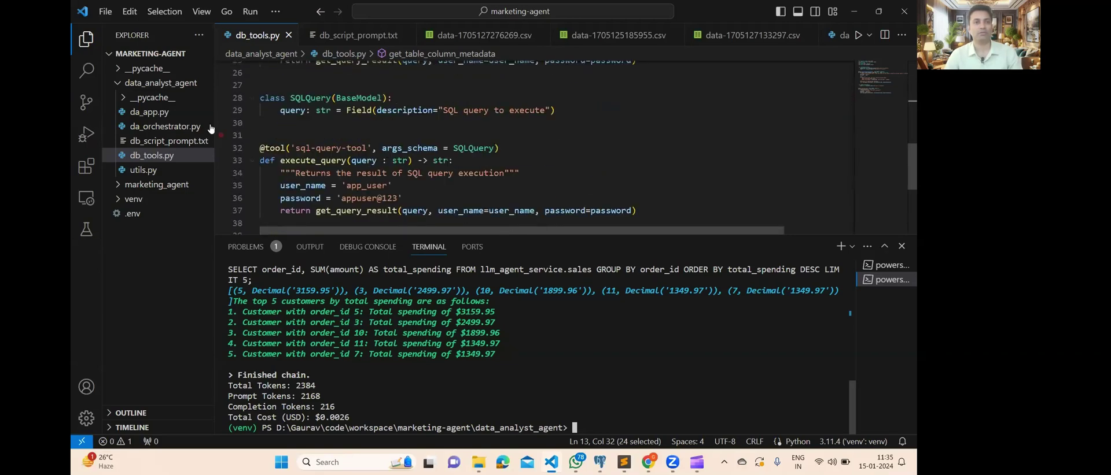
Replace da_app.py's query with the most-sold-product-in-2023 question and rerun the script
left_click(149, 111)
scroll(286, 166, "down", 3)
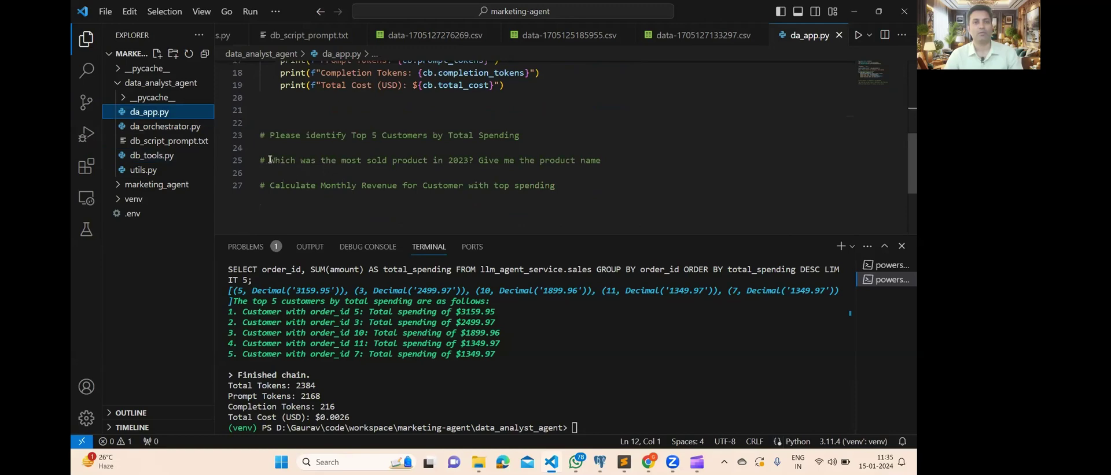
left_click_drag(270, 160, 602, 160)
key("ctrl+c")
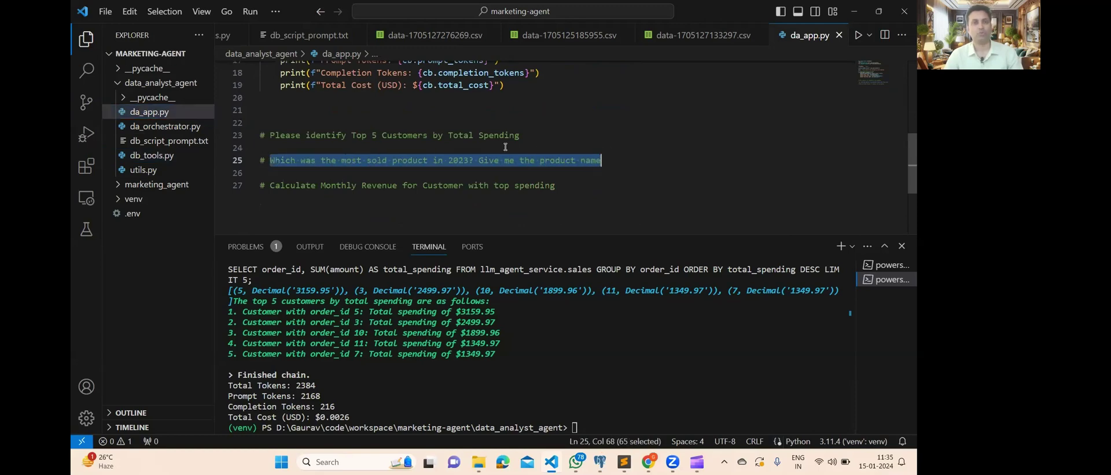
scroll(462, 150, "up", 4)
left_click_drag(307, 151, 556, 151)
key("ctrl+v")
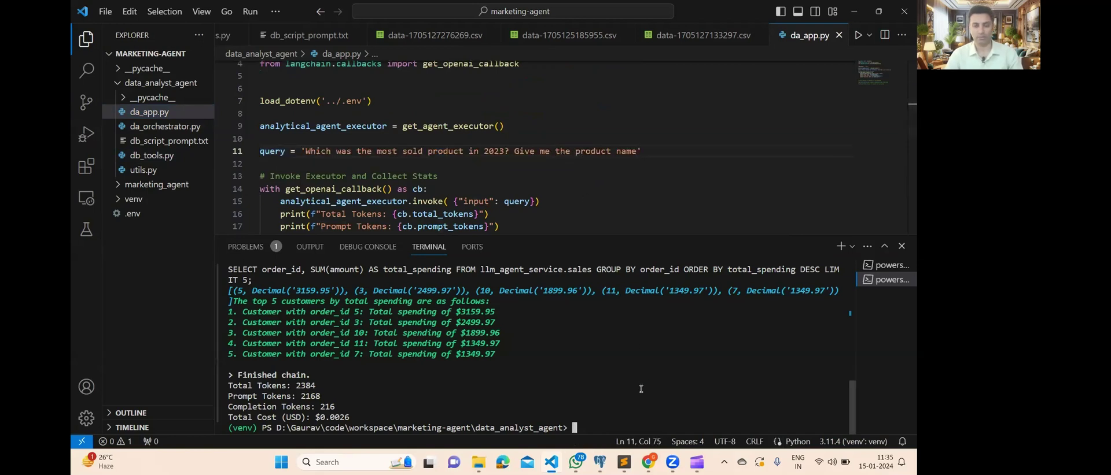
key("Up")
key("Return")
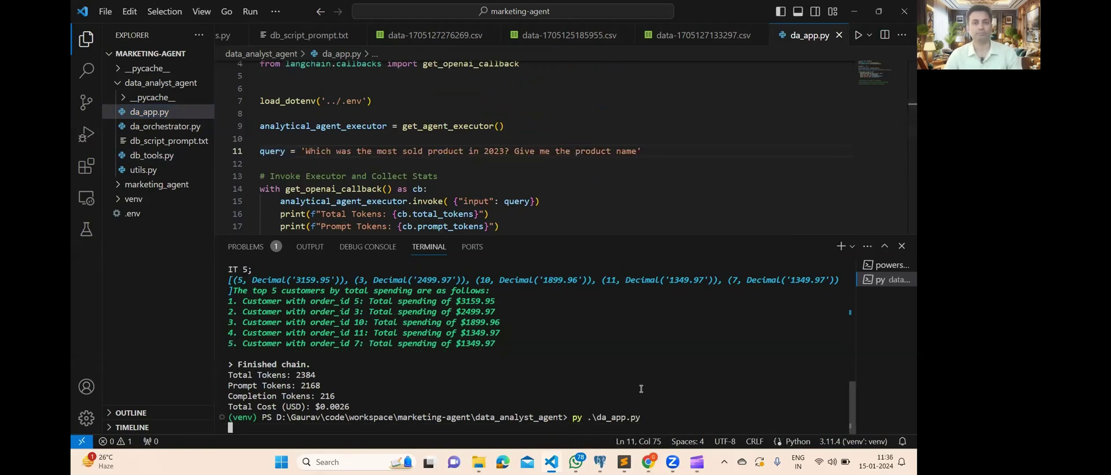
In pgAdmin, point out the products and orders queries and show the 20-row llm_agent_service.sales table
key("alt+Tab")
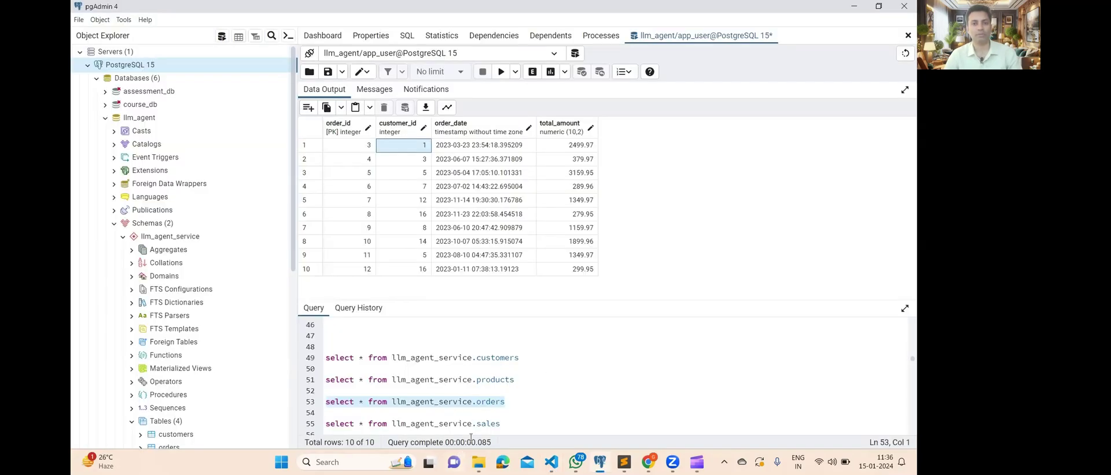
double_click(487, 381)
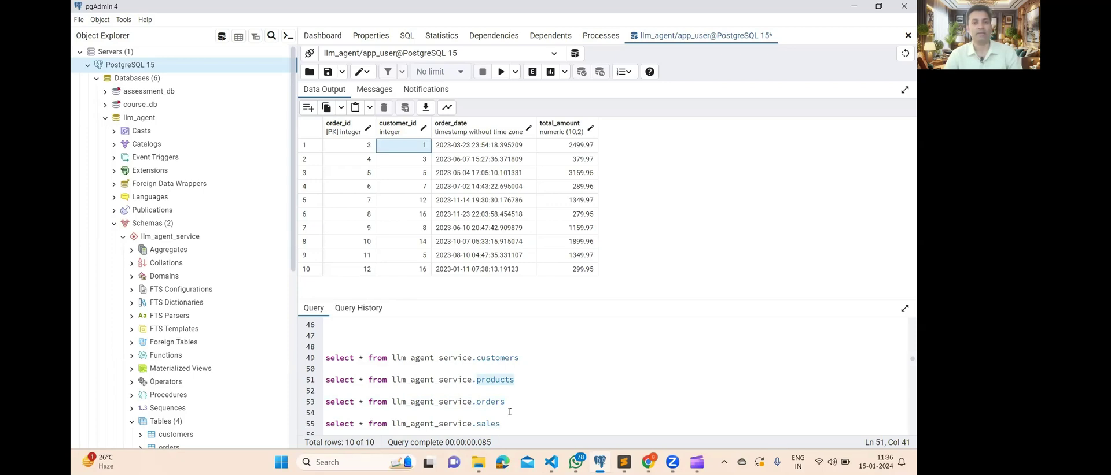
double_click(490, 403)
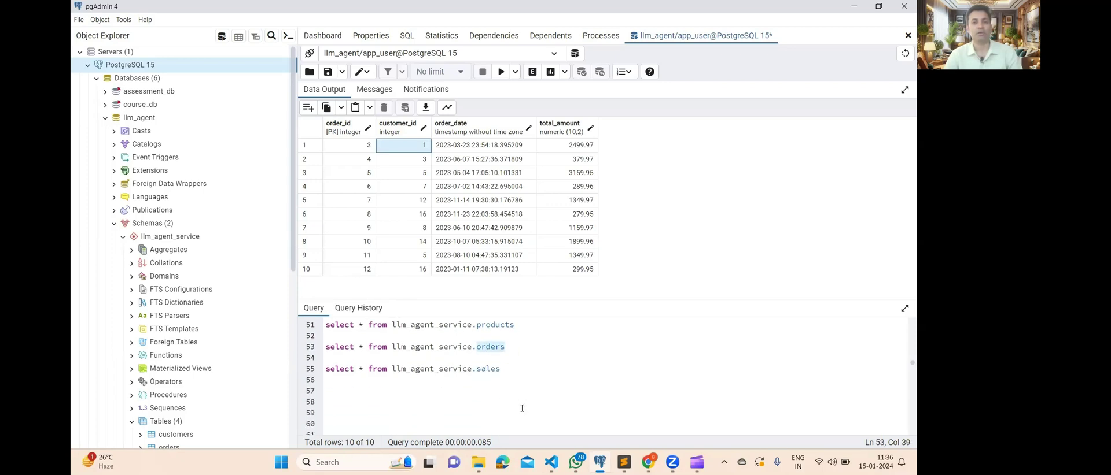
left_click_drag(500, 369, 325, 369)
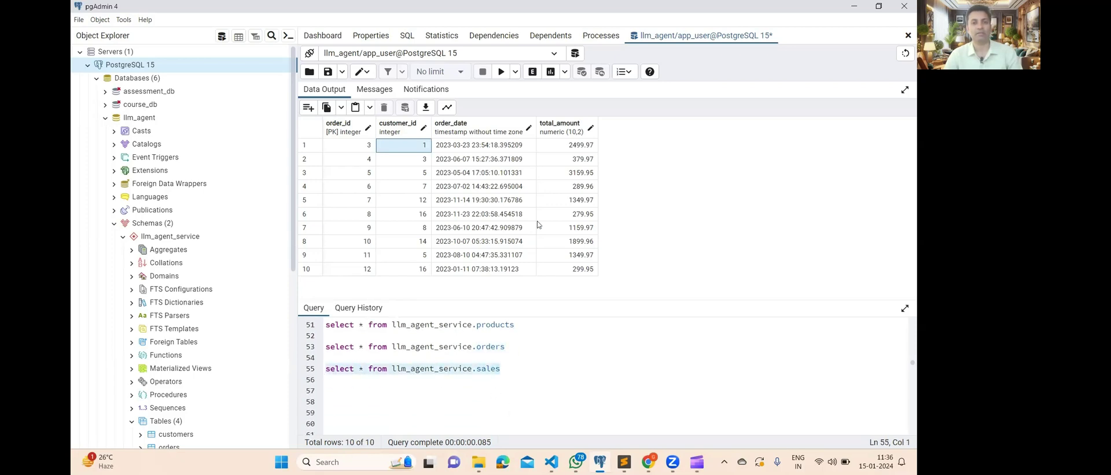
left_click(501, 71)
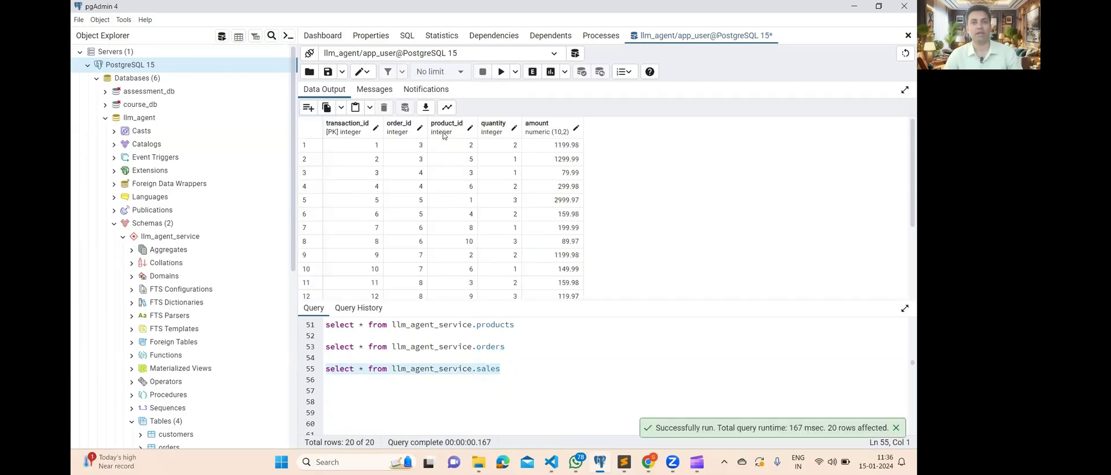
key("alt+Tab")
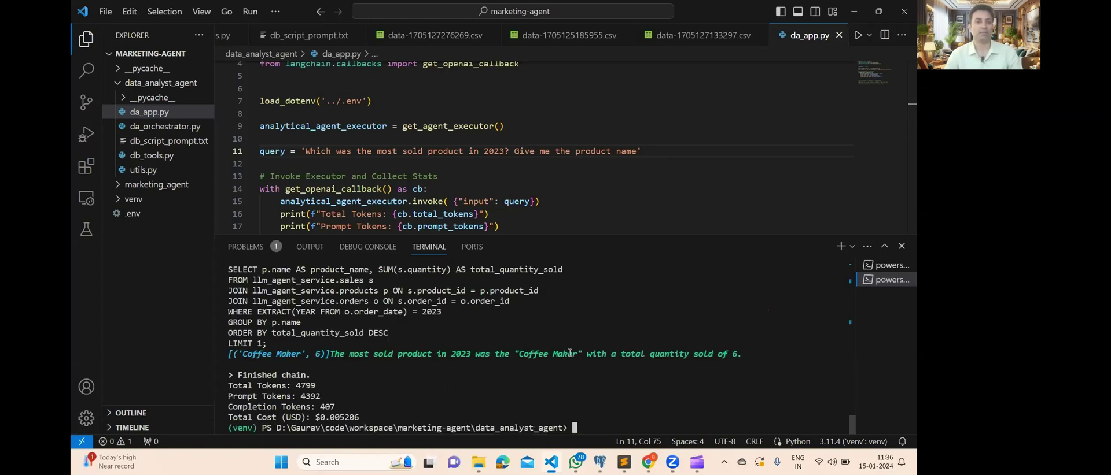
Review the PostgreSQL errors, the generated join query, and the Coffee Maker answer
scroll(387, 371, "up", 5)
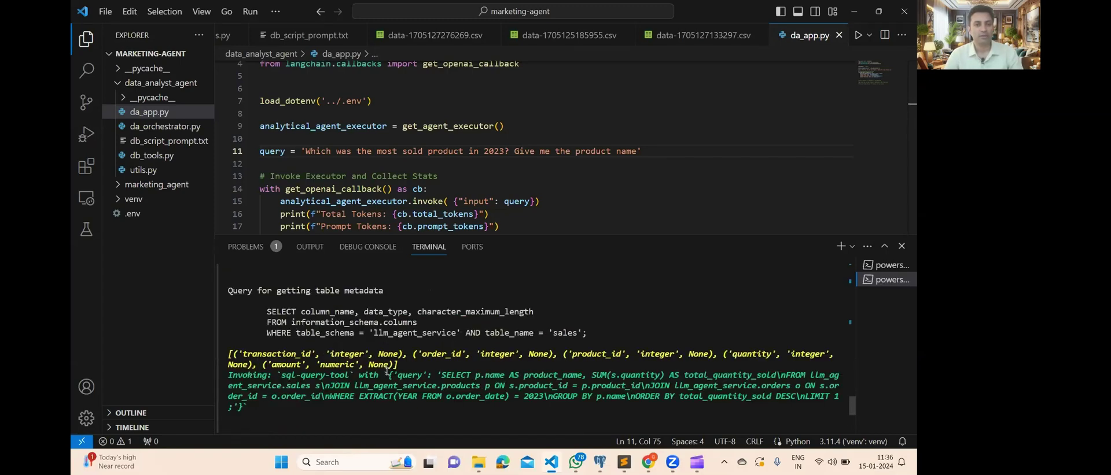
scroll(387, 371, "up", 2)
scroll(387, 371, "up", 2)
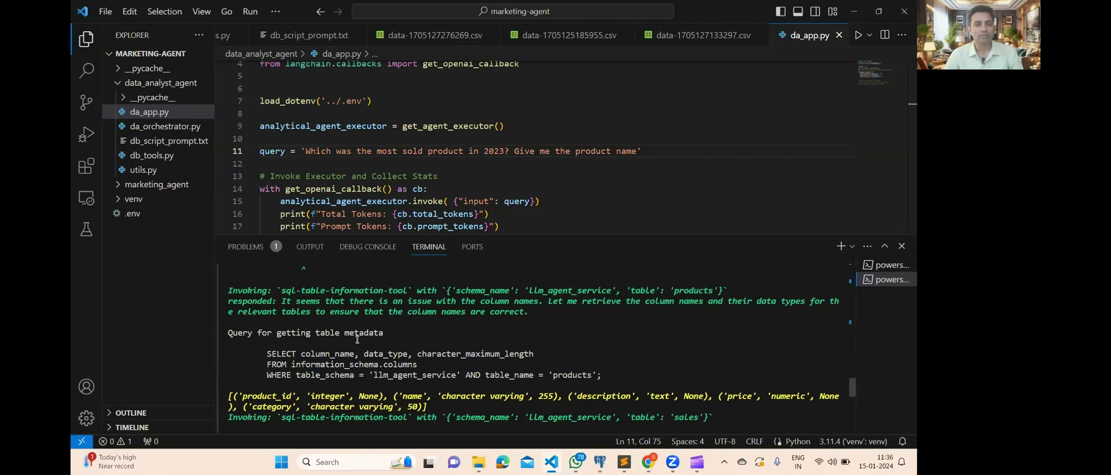
scroll(357, 339, "up", 3)
mouse_move(298, 302)
left_mouse_down()
mouse_move(371, 344)
mouse_move(498, 346)
left_mouse_up()
left_click(436, 344)
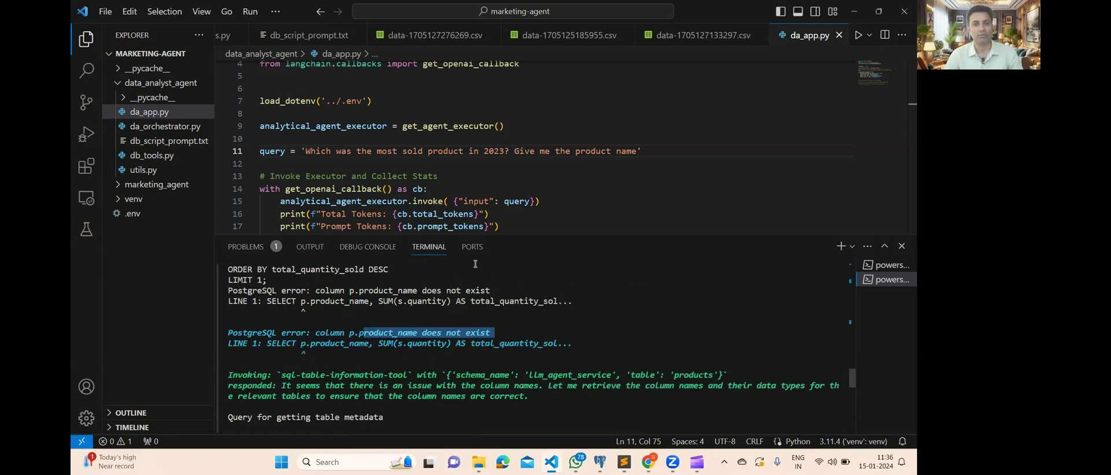
left_click_drag(506, 234, 506, 182)
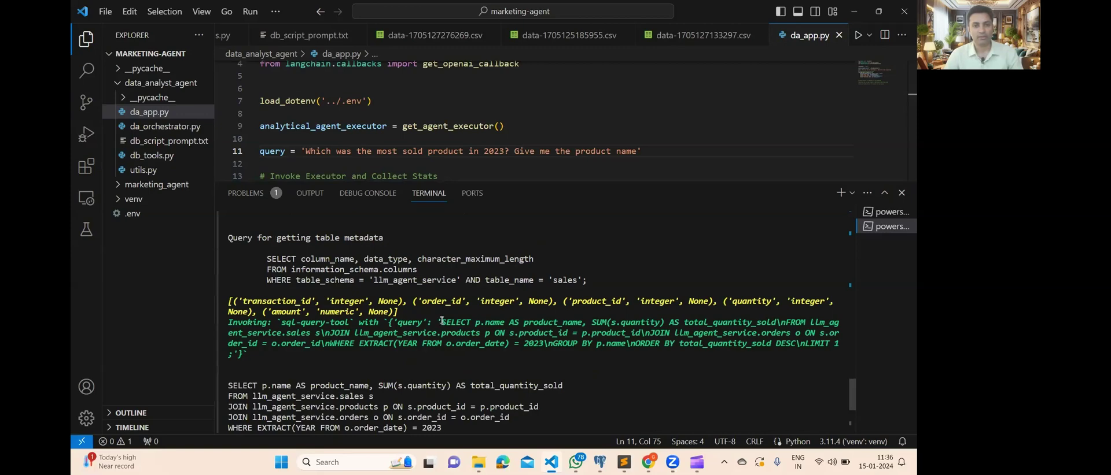
left_click_drag(441, 320, 513, 353)
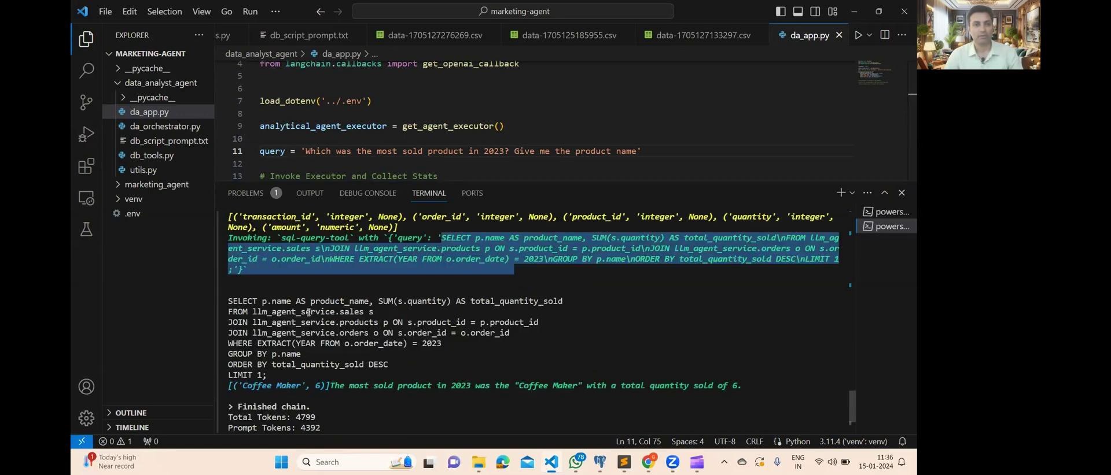
left_click_drag(296, 312, 535, 336)
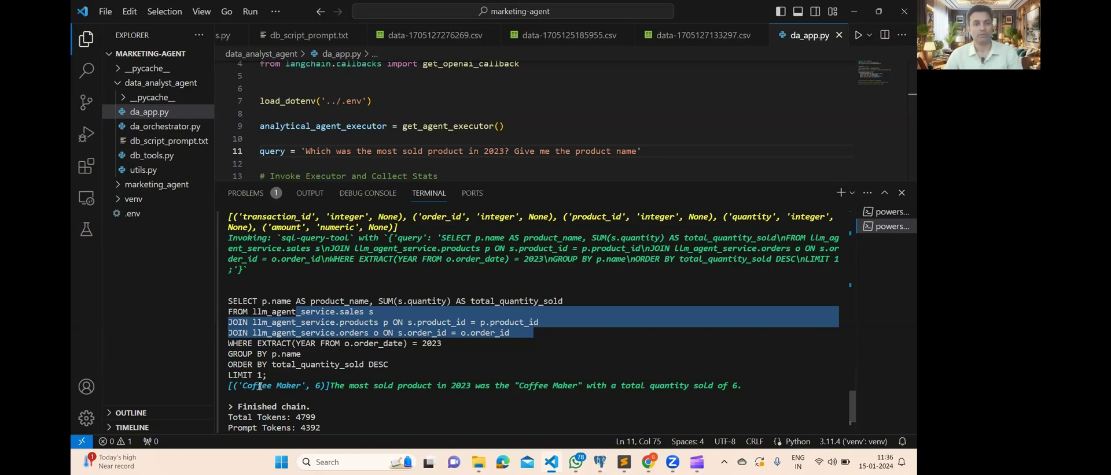
left_click_drag(246, 386, 322, 387)
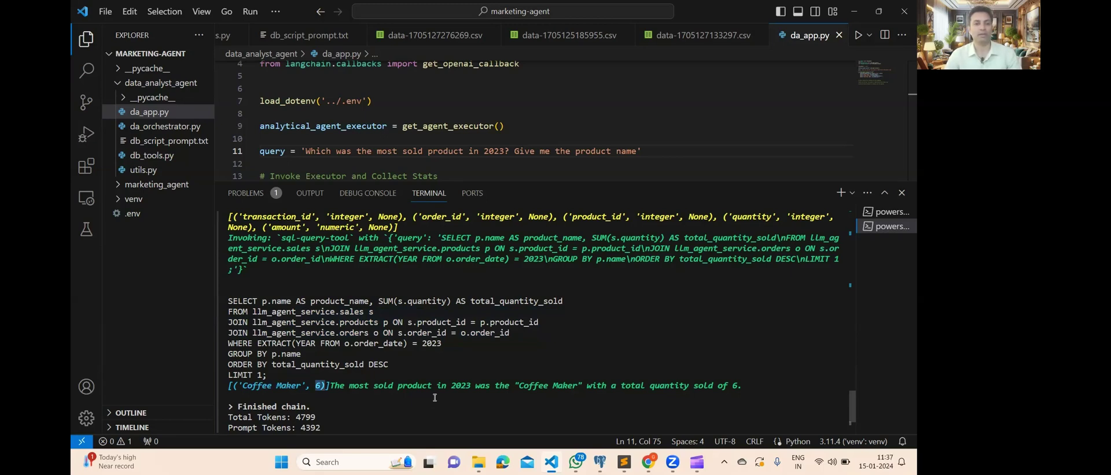
Review the run's token counts, 4799 total, and its cost
scroll(439, 381, "down", 3)
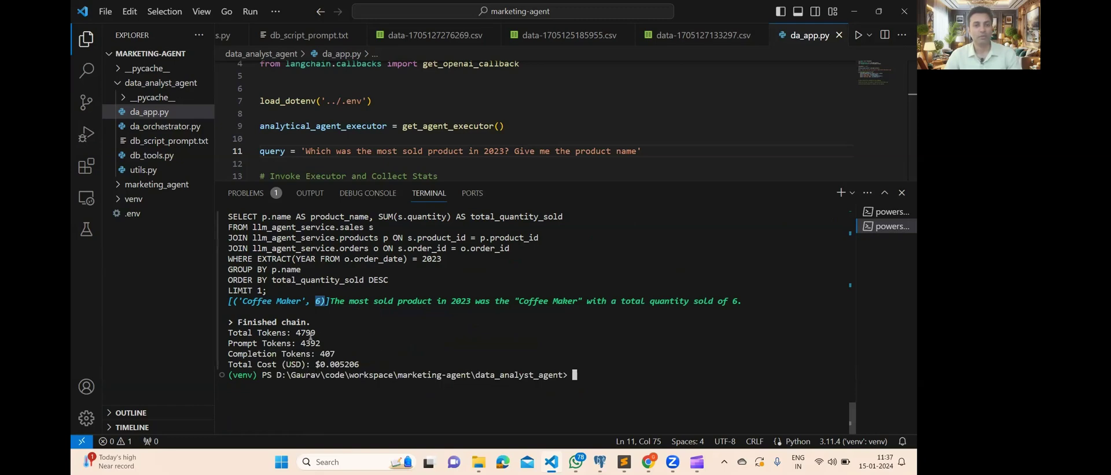
scroll(385, 327, "up", 3)
scroll(391, 353, "up", 3)
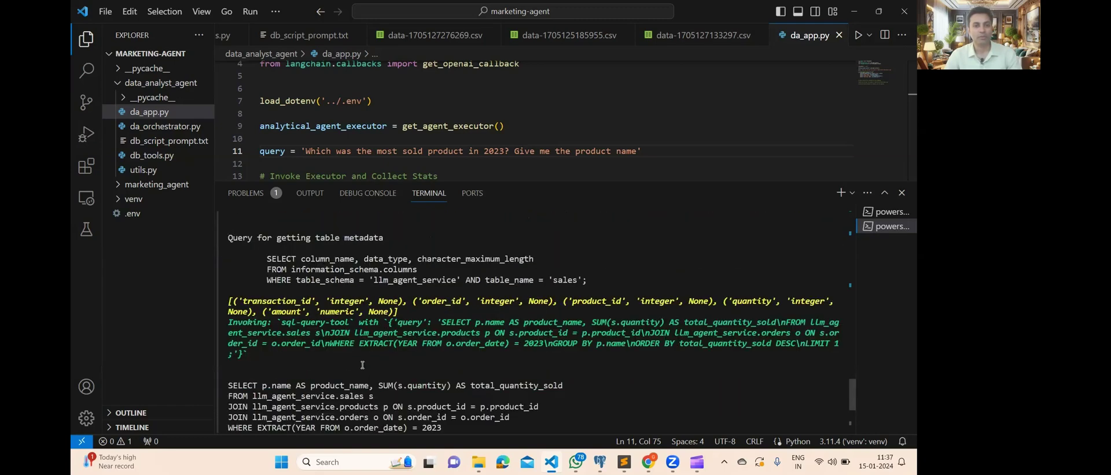
scroll(362, 365, "down", 3)
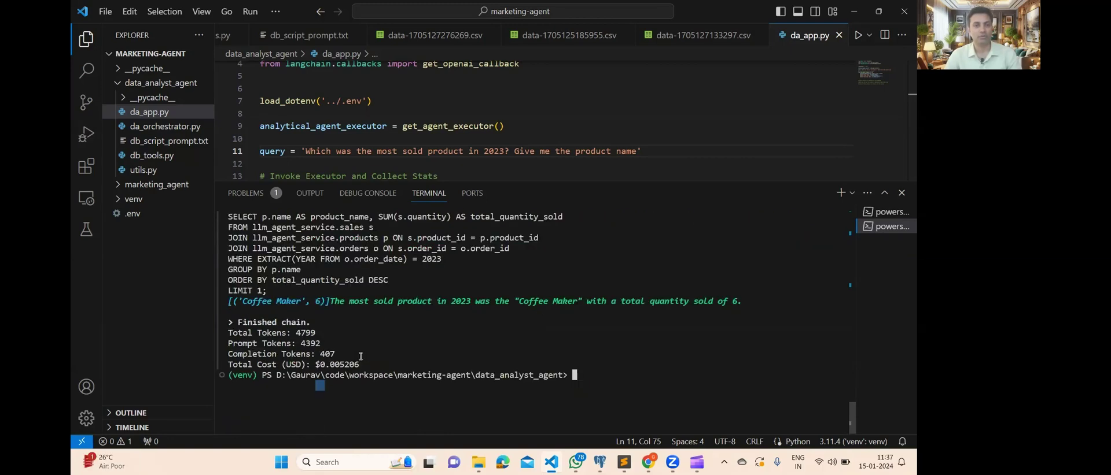
scroll(363, 354, "down", 3)
double_click(298, 333)
mouse_move(373, 364)
left_mouse_down()
mouse_move(247, 341)
mouse_move(229, 322)
left_mouse_up()
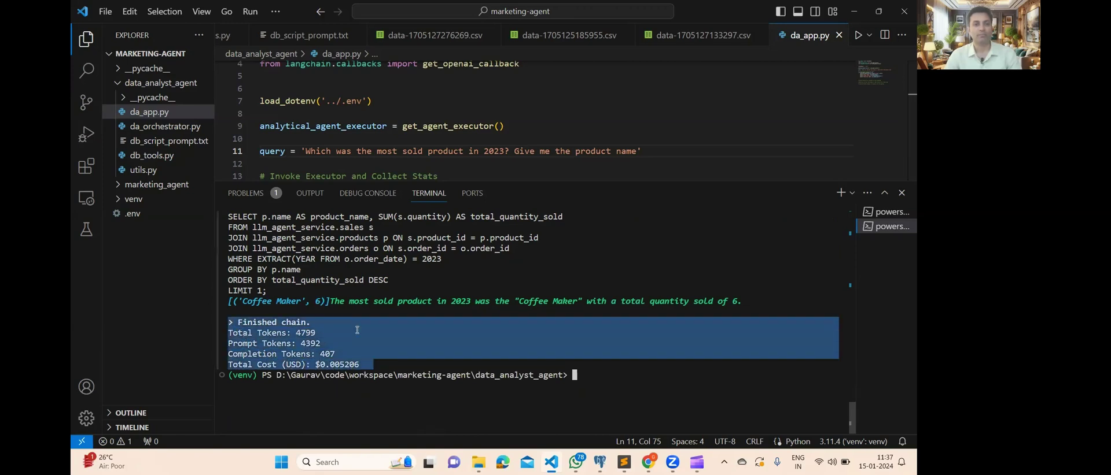
left_click(593, 381)
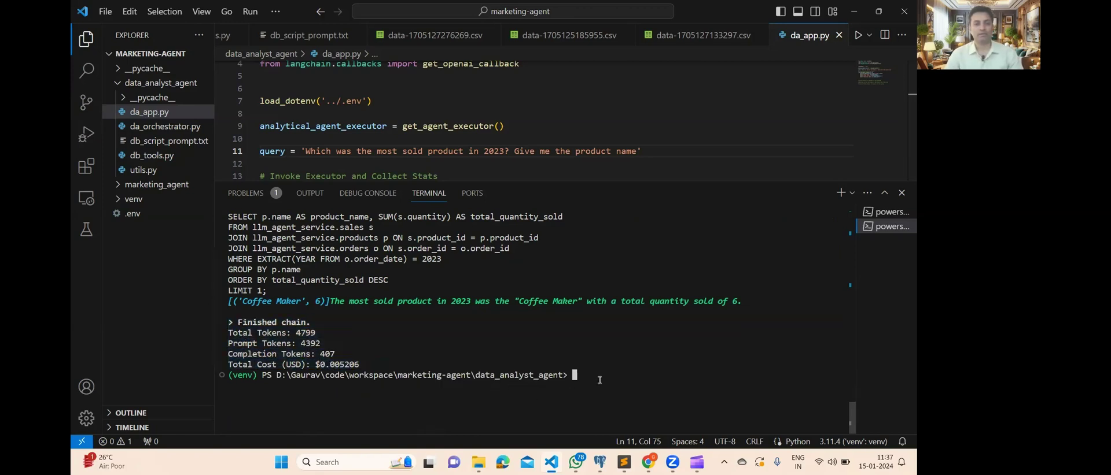
Rerun da_app.py and inspect the missing-column error and the agent's sales table lookup
key("Up")
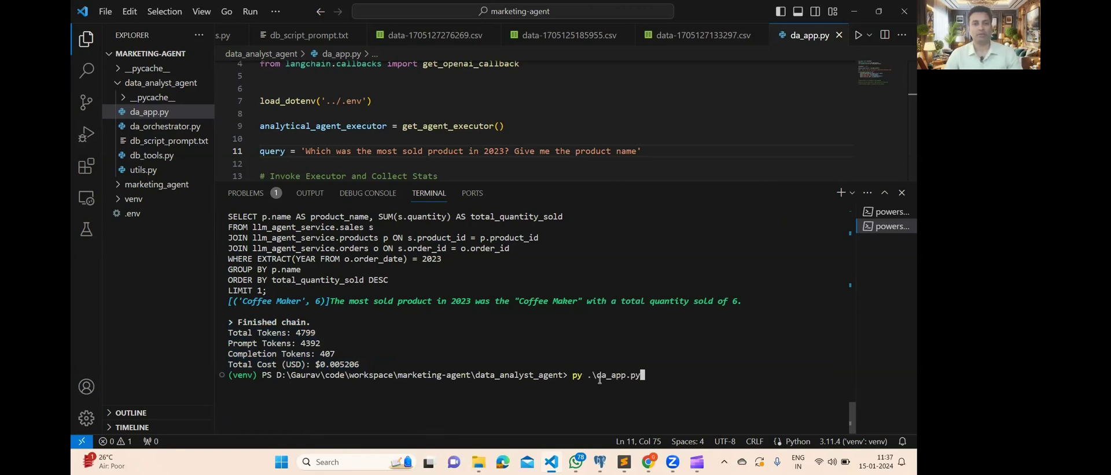
key("Return")
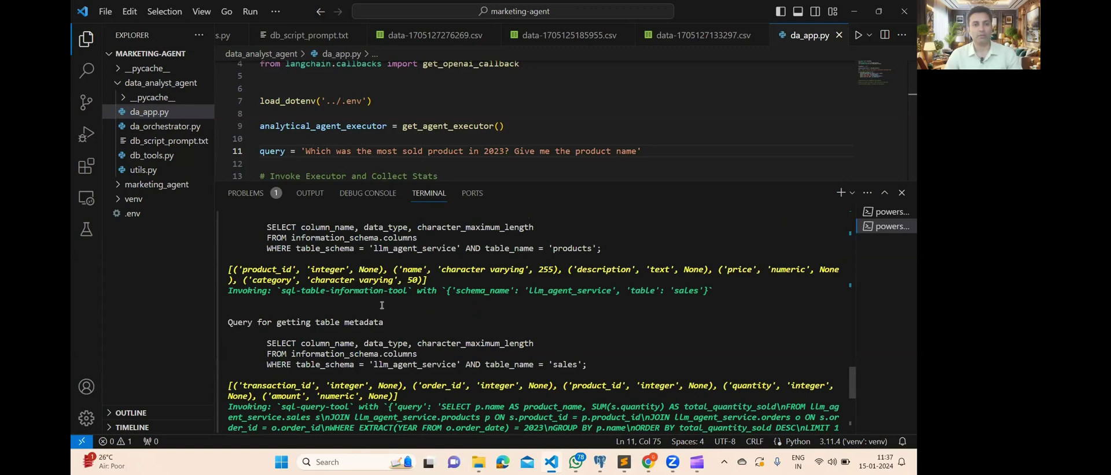
scroll(363, 318, "up", 3)
left_click_drag(302, 289, 396, 341)
scroll(397, 347, "down", 3)
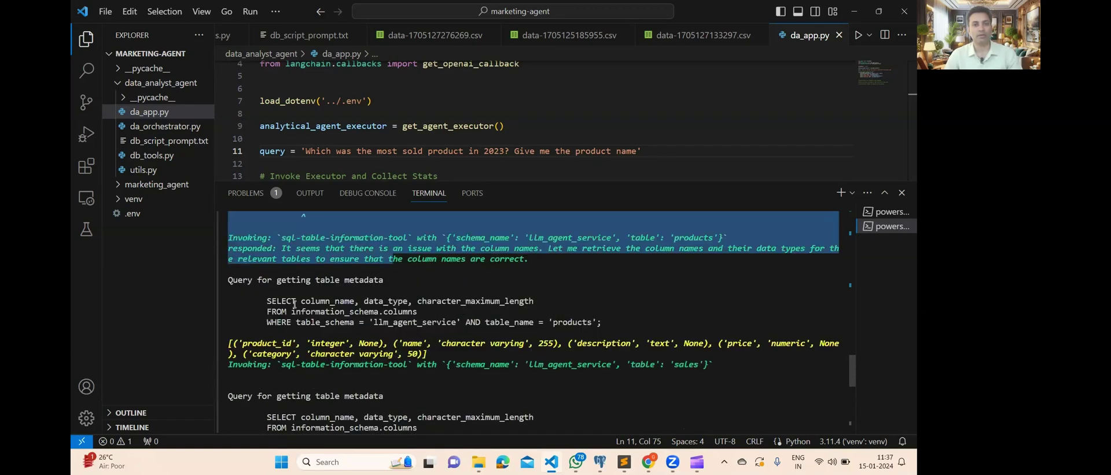
triple_click(315, 322)
left_click_drag(297, 365, 461, 375)
scroll(462, 381, "down", 3)
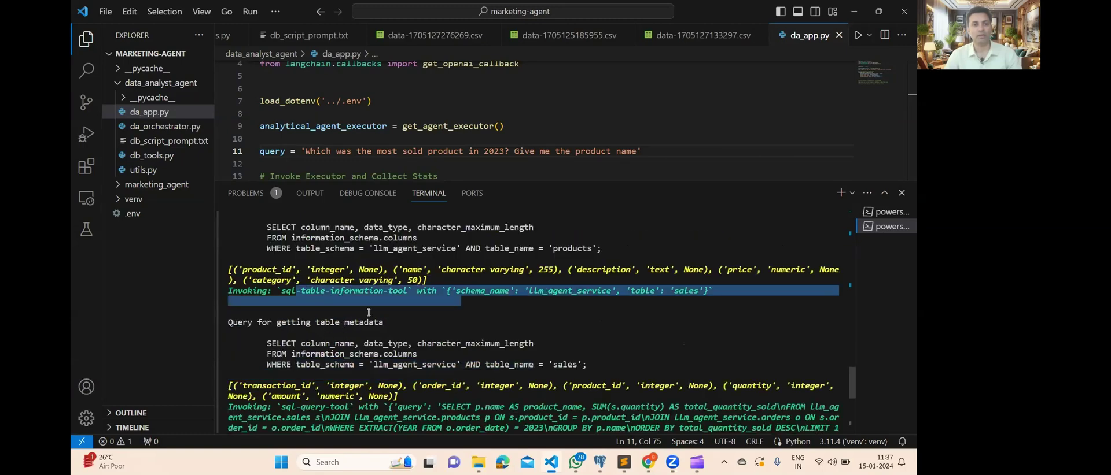
scroll(405, 367, "down", 5)
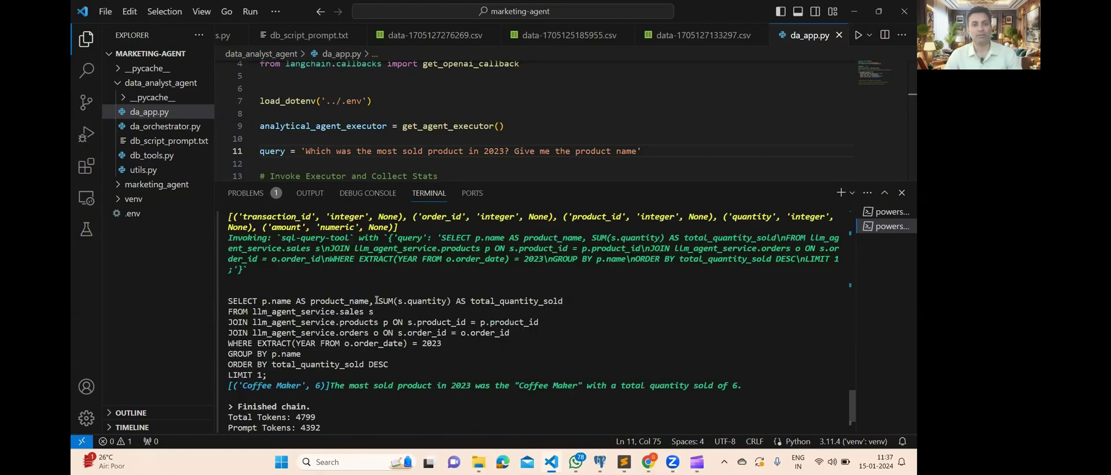
scroll(519, 366, "down", 3)
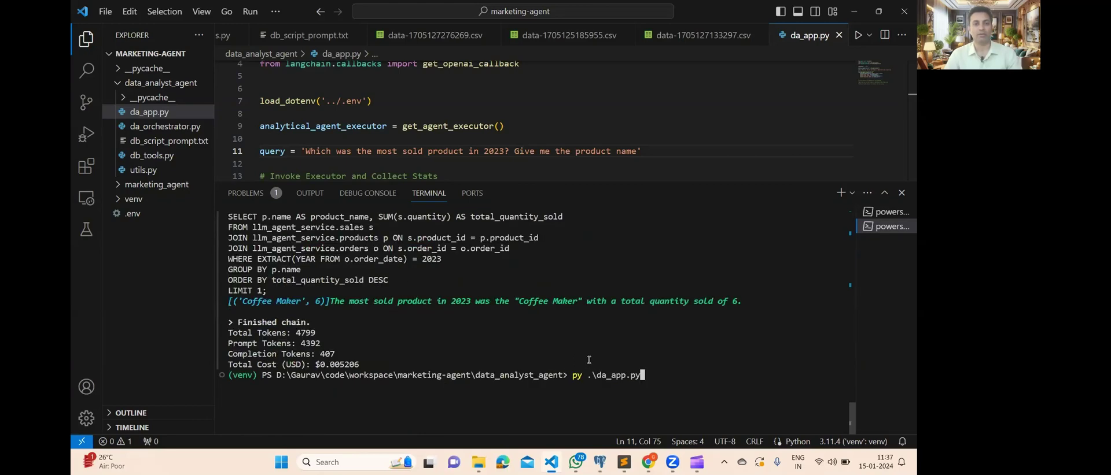
Replace line 11's query with 'Calculate Monthly Revenue for Customer with top spending'
left_click_drag(491, 180, 491, 265)
scroll(507, 230, "down", 2)
scroll(507, 230, "down", 1)
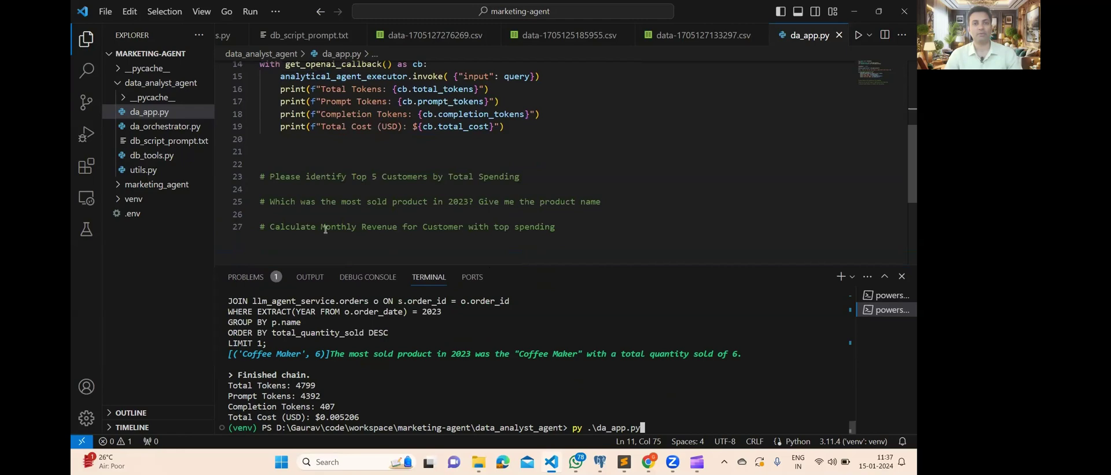
left_click_drag(273, 225, 563, 225)
key("ctrl+c")
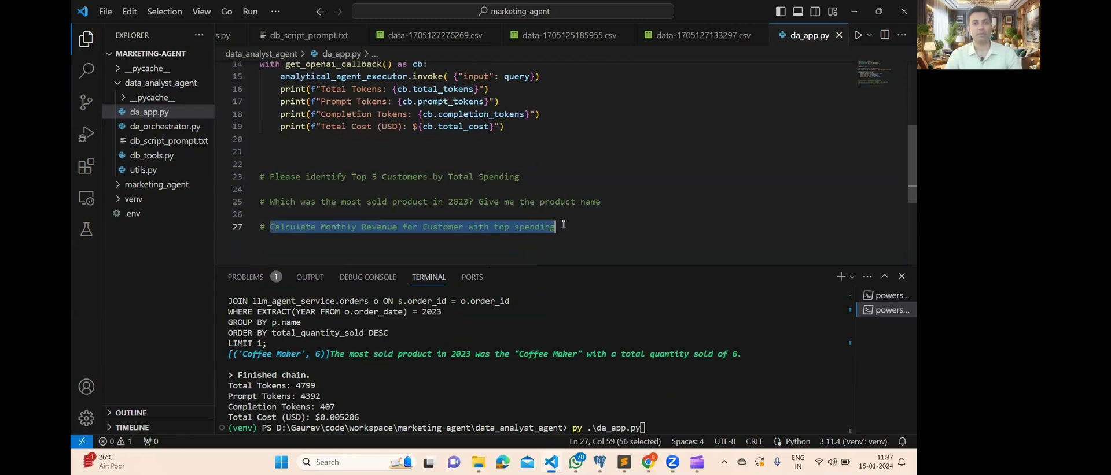
scroll(561, 214, "up", 5)
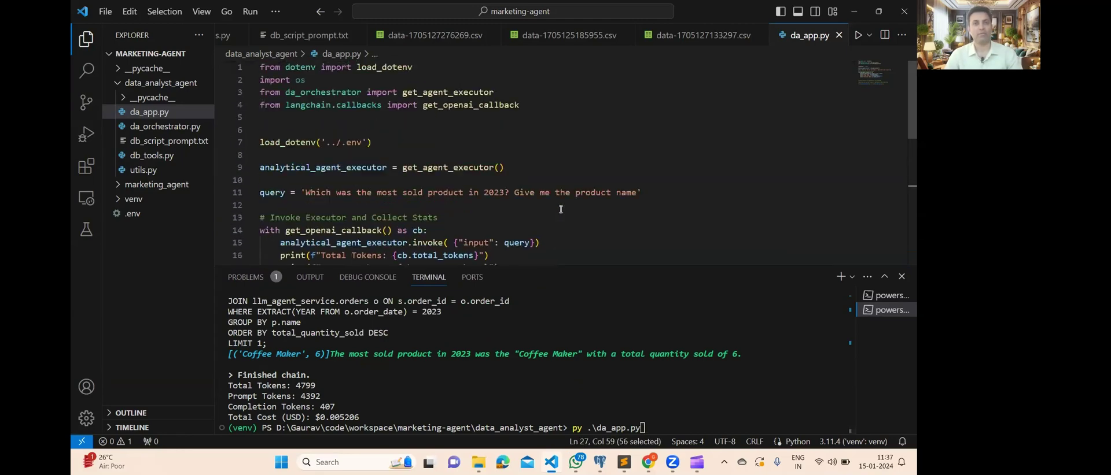
left_click_drag(306, 192, 633, 193)
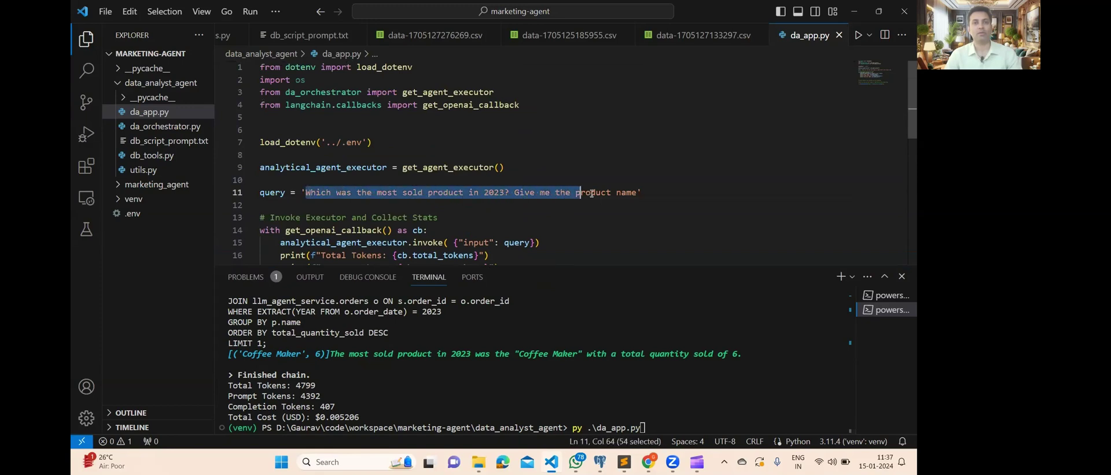
key("ctrl+v")
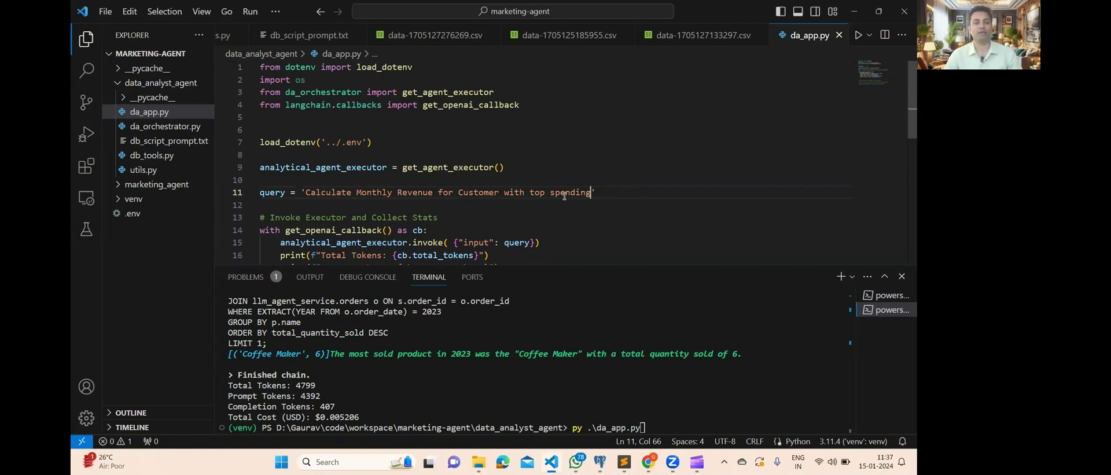
left_click_drag(531, 266, 530, 237)
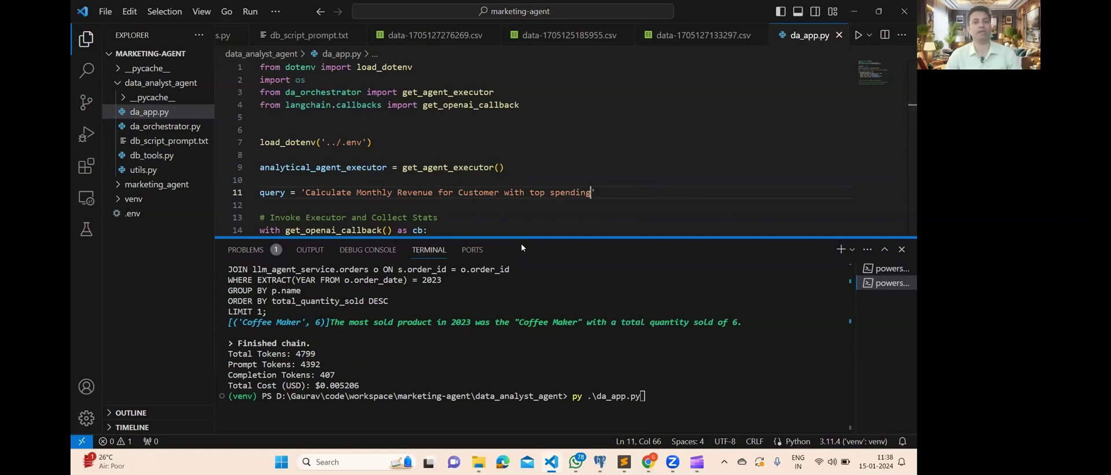
Run the agent and review the top-spending customer query, totaling 4509.92
key("Return")
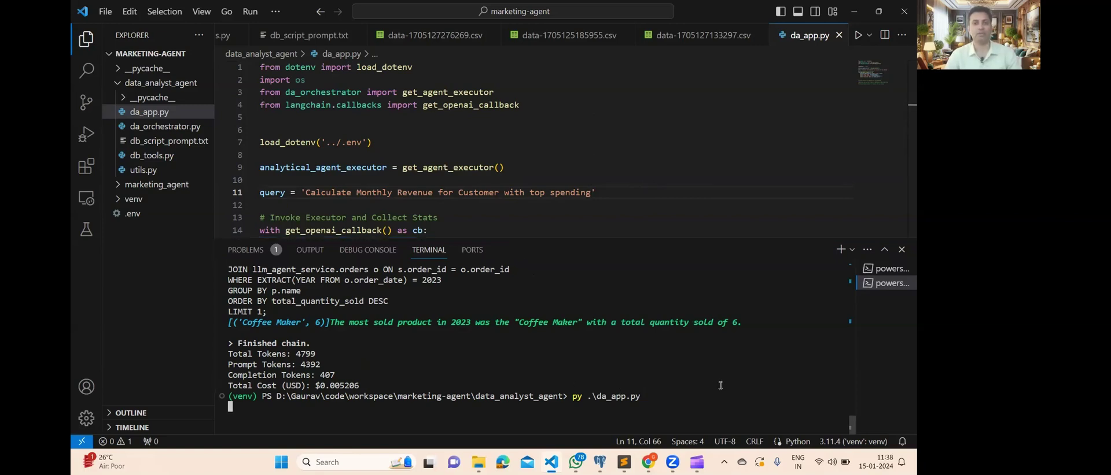
mouse_move(589, 239)
left_mouse_down()
mouse_move(597, 203)
mouse_move(585, 177)
left_mouse_up()
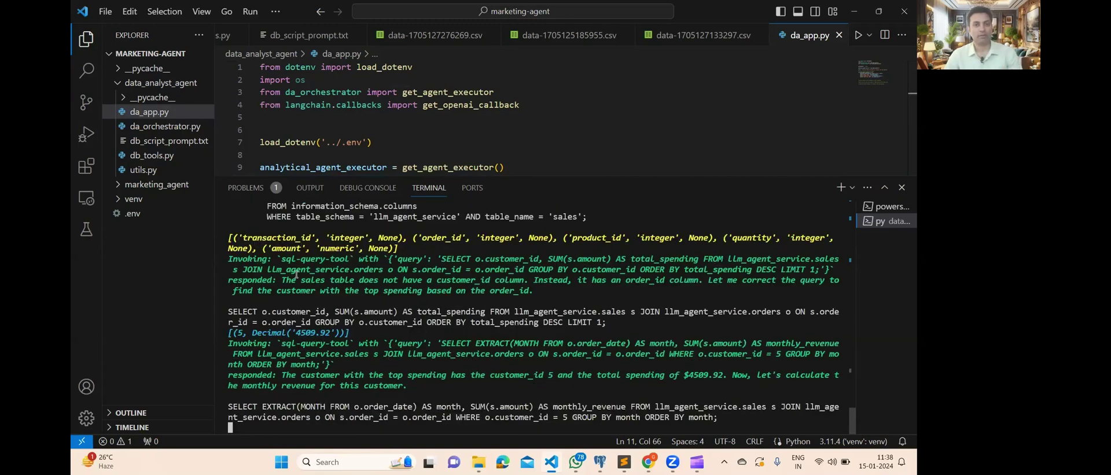
left_click_drag(236, 297, 545, 303)
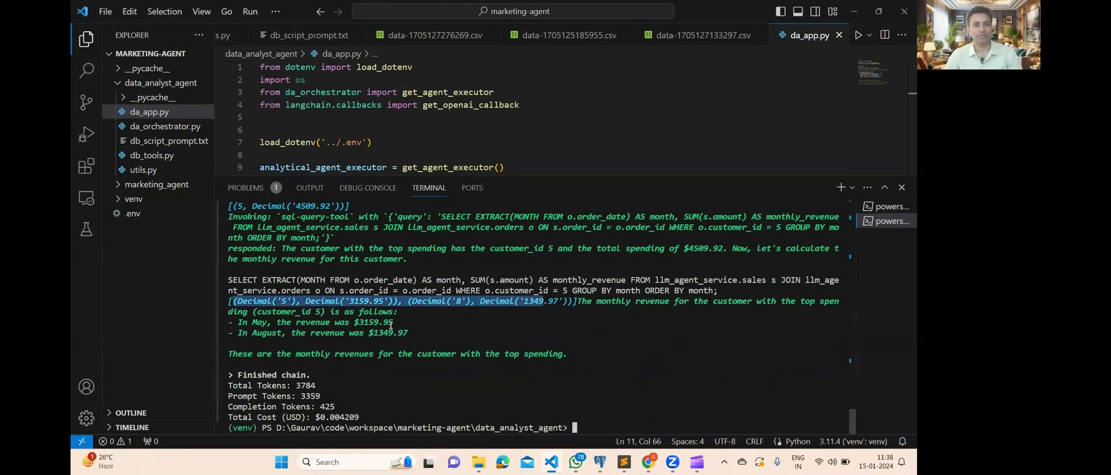
scroll(391, 325, "up", 3)
left_click_drag(246, 269, 365, 291)
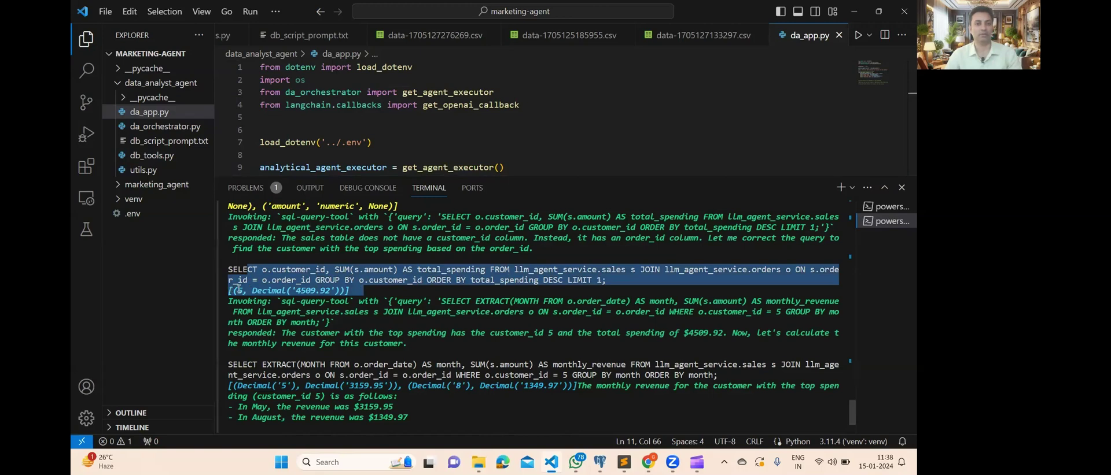
left_click_drag(297, 291, 325, 291)
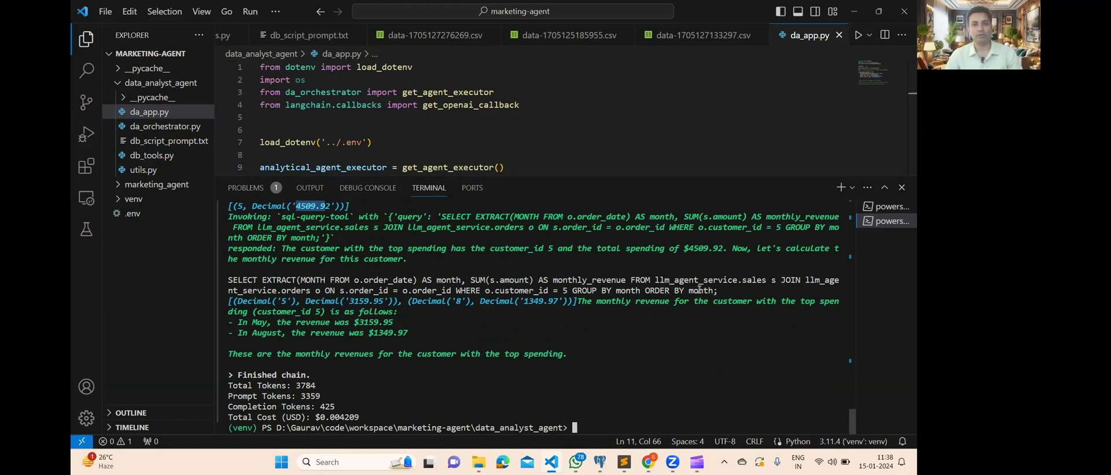
Review the monthly revenue SQL, May $3159.95 and August $1349.97, and $0.0042 cost
left_click_drag(718, 291, 213, 281)
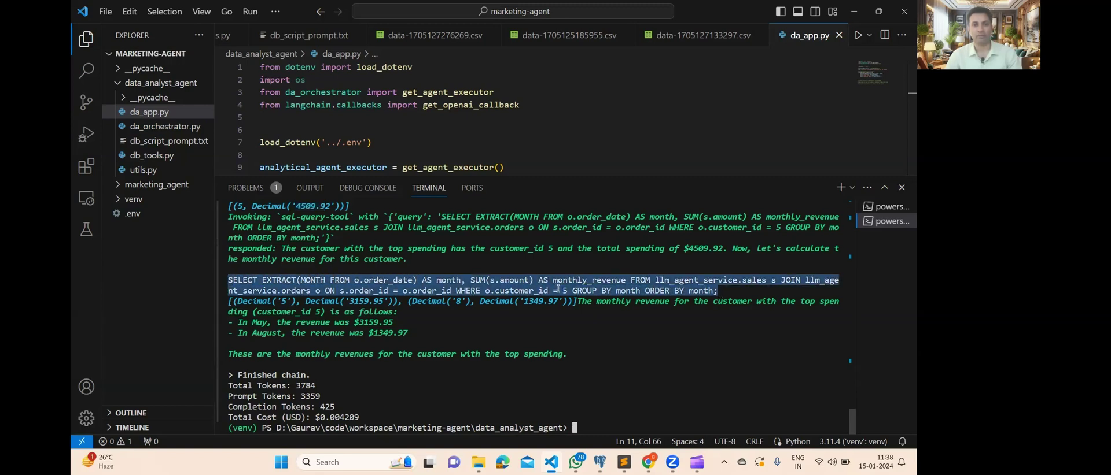
left_click_drag(238, 322, 399, 322)
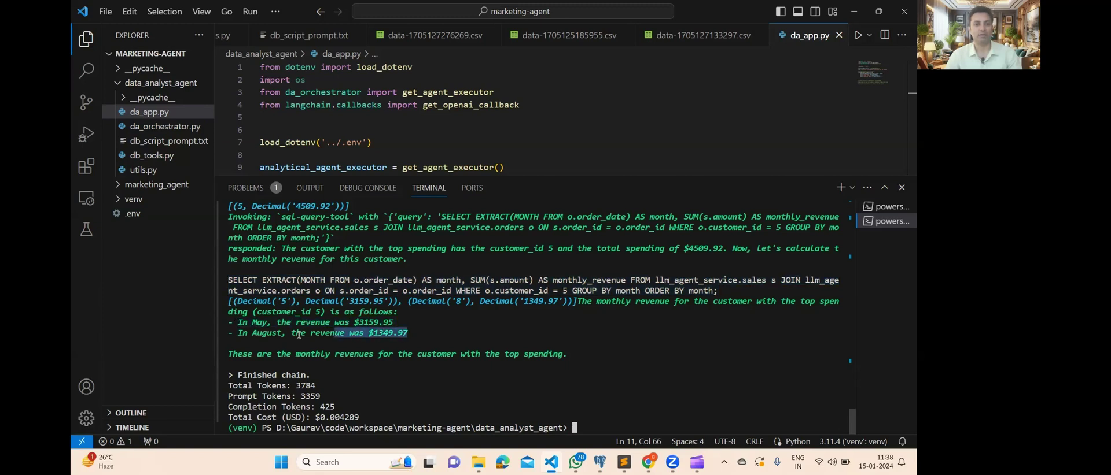
left_click_drag(408, 334, 229, 322)
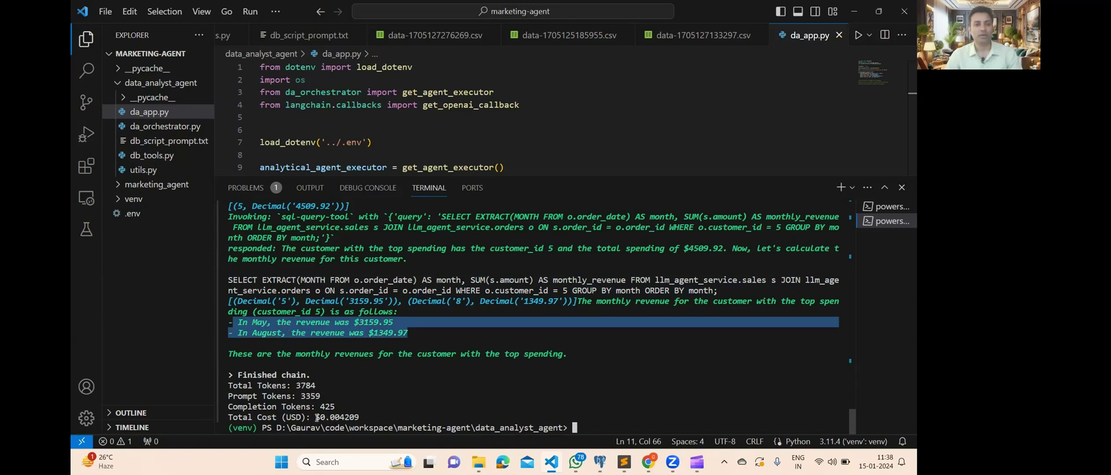
left_click_drag(315, 418, 363, 417)
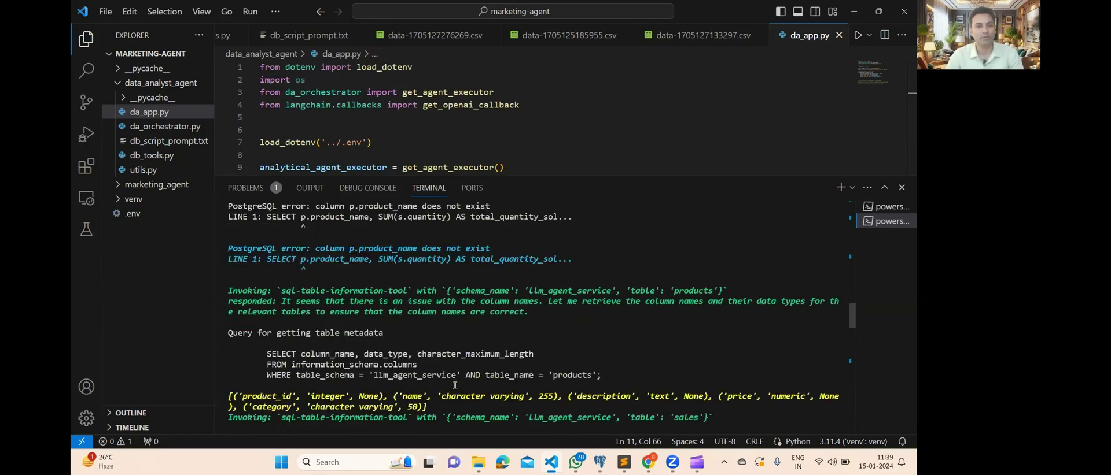
left_click_drag(315, 259, 349, 259)
scroll(360, 318, "up", 5)
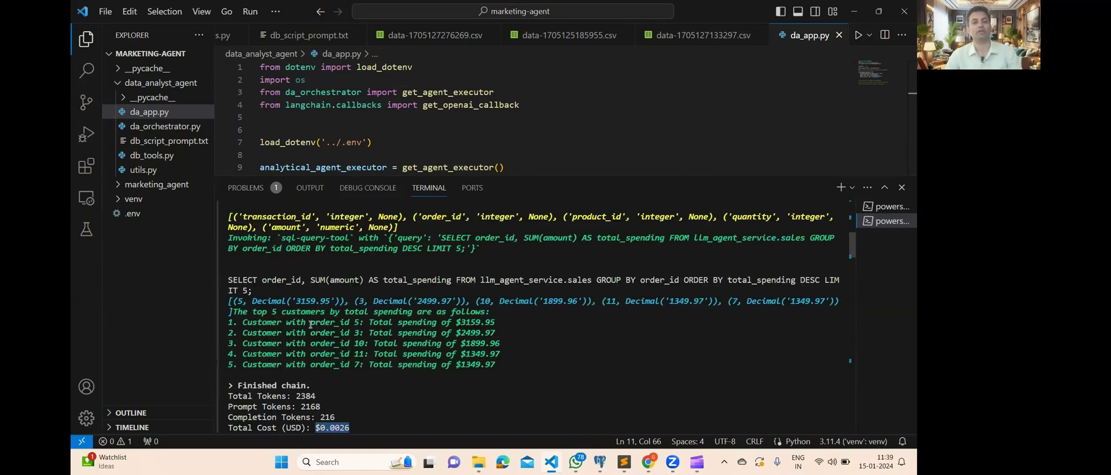
scroll(433, 353, "down", 5)
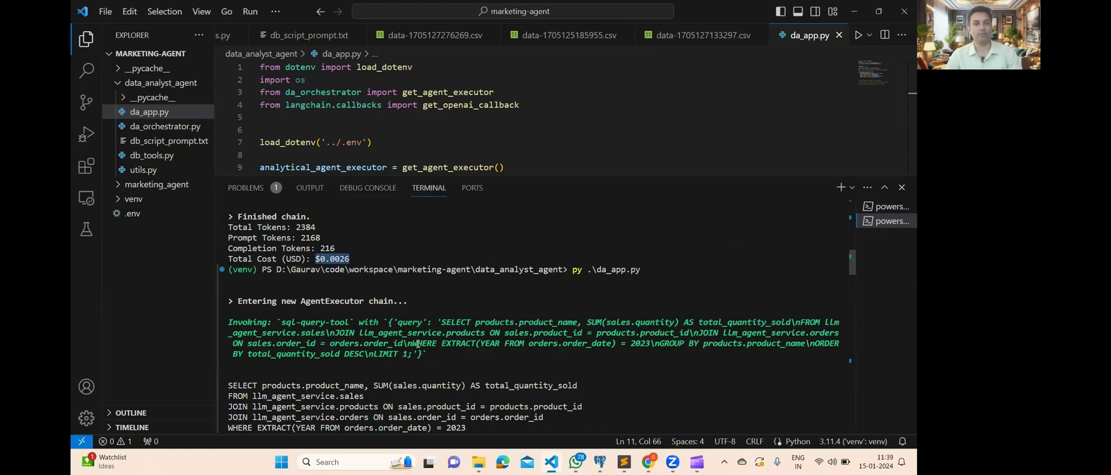
scroll(428, 350, "down", 5)
scroll(417, 343, "down", 5)
scroll(417, 343, "down", 5)
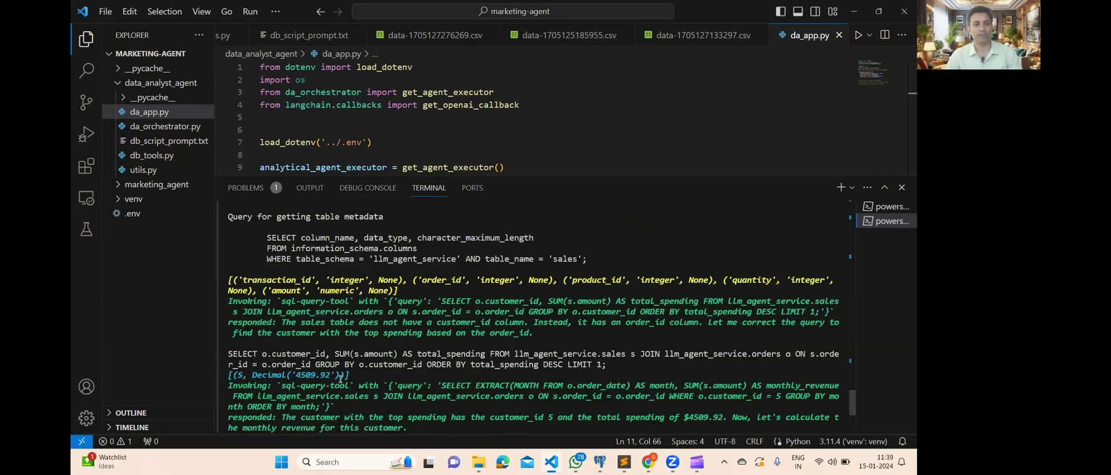
scroll(340, 385, "down", 5)
left_click_drag(320, 417, 359, 417)
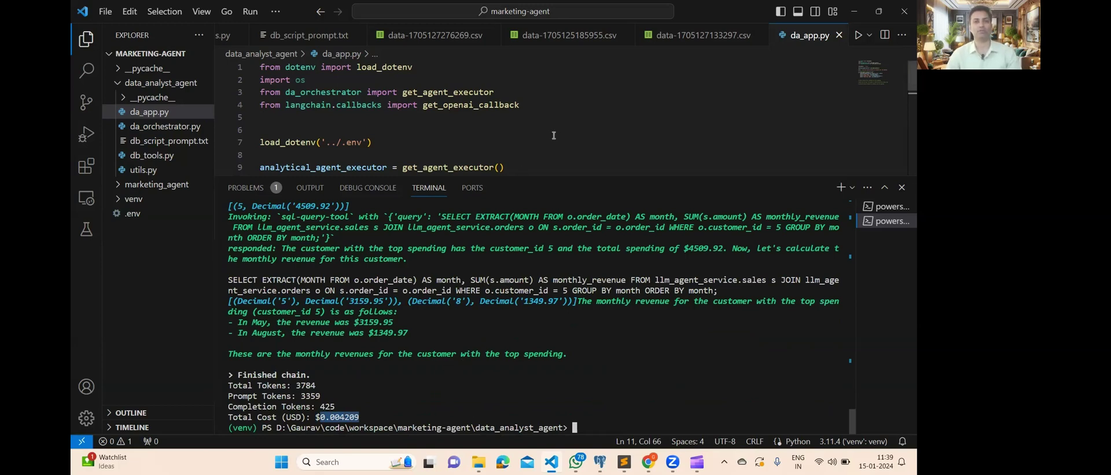
Switch away from VS Code toward the pgAdmin 4 window
key("alt+Tab")
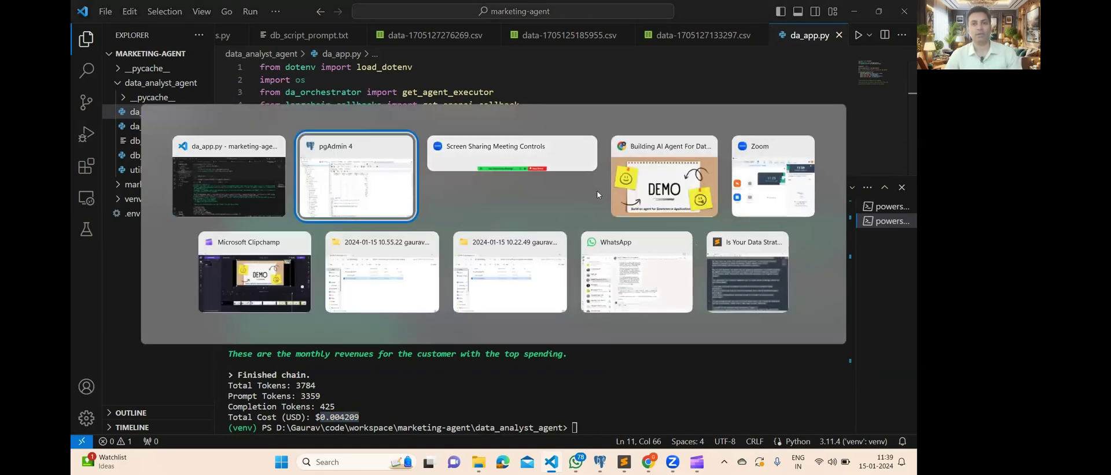